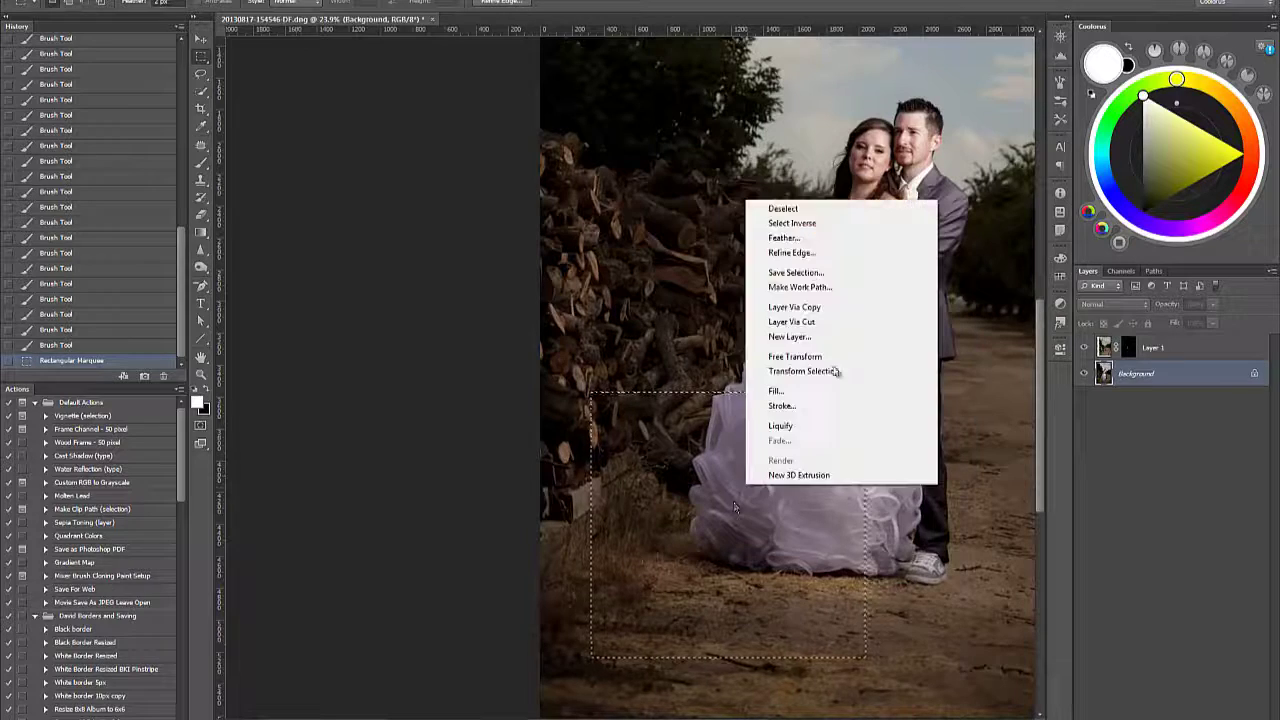
Warp the pasted hem copy to flare the skirt, then delete the extra patch layer.
{"action": "left_click_drag", "start_coordinate": [720, 500], "coordinate": [912, 413]}
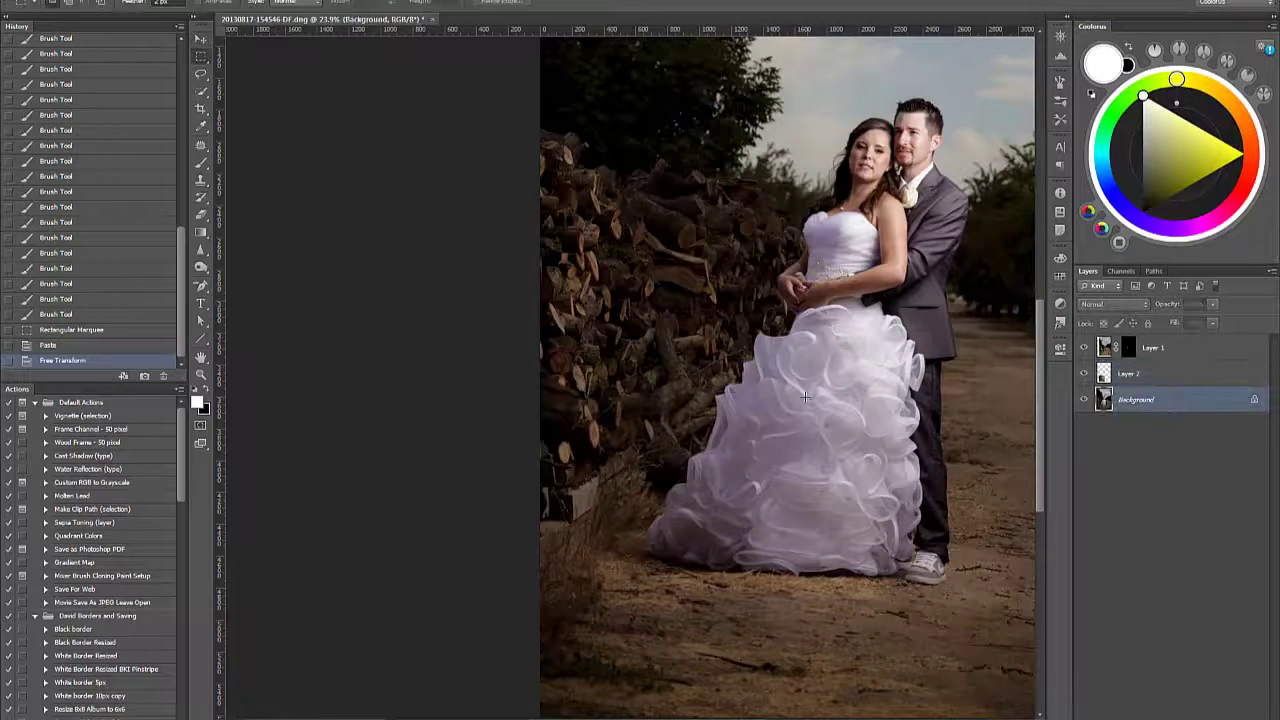
{"action": "left_click", "coordinate": [950, 565]}
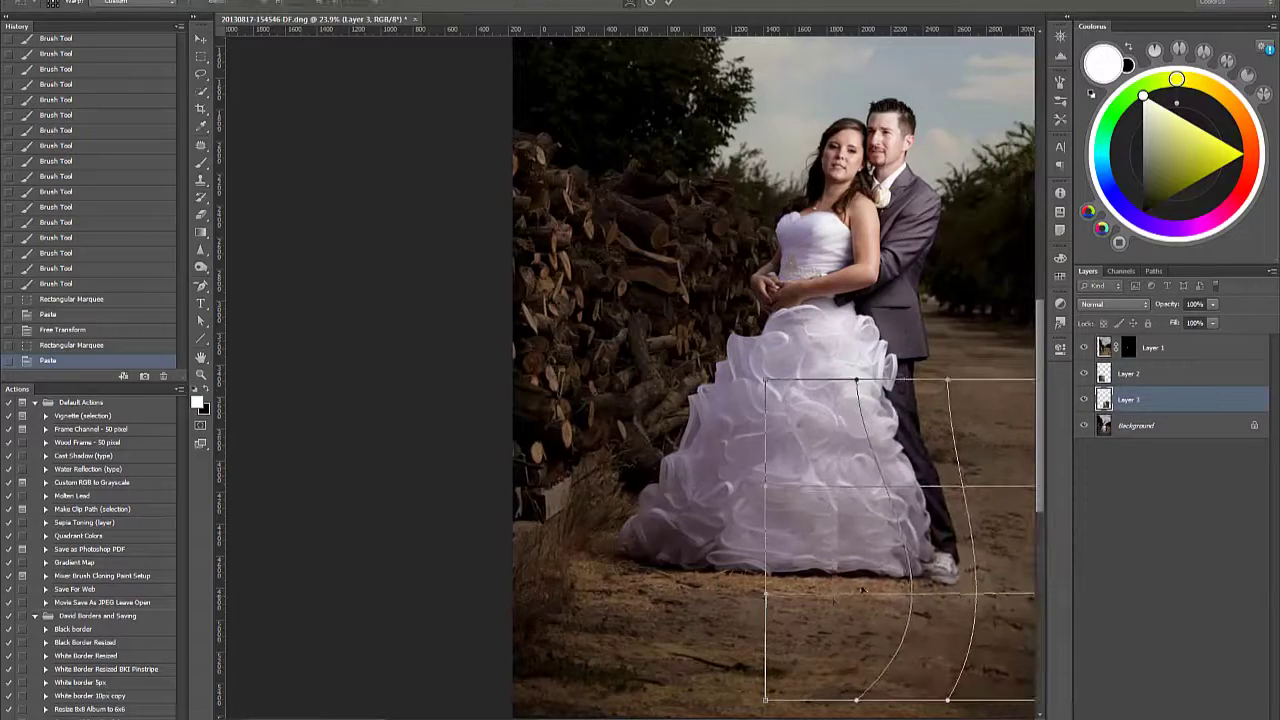
{"action": "key", "text": "Return"}
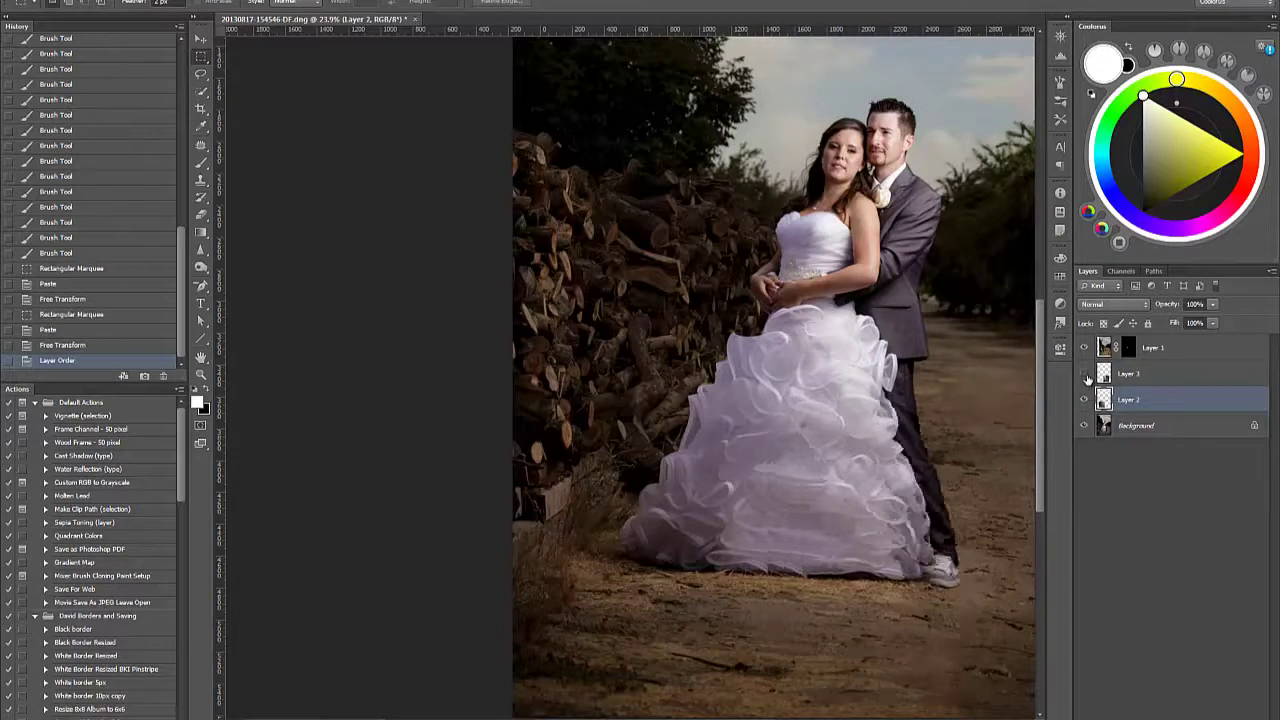
{"action": "key", "text": "Delete"}
Paste the larger dress patch and shift it right over the groom's trousers.
{"action": "key", "text": "ctrl+v"}
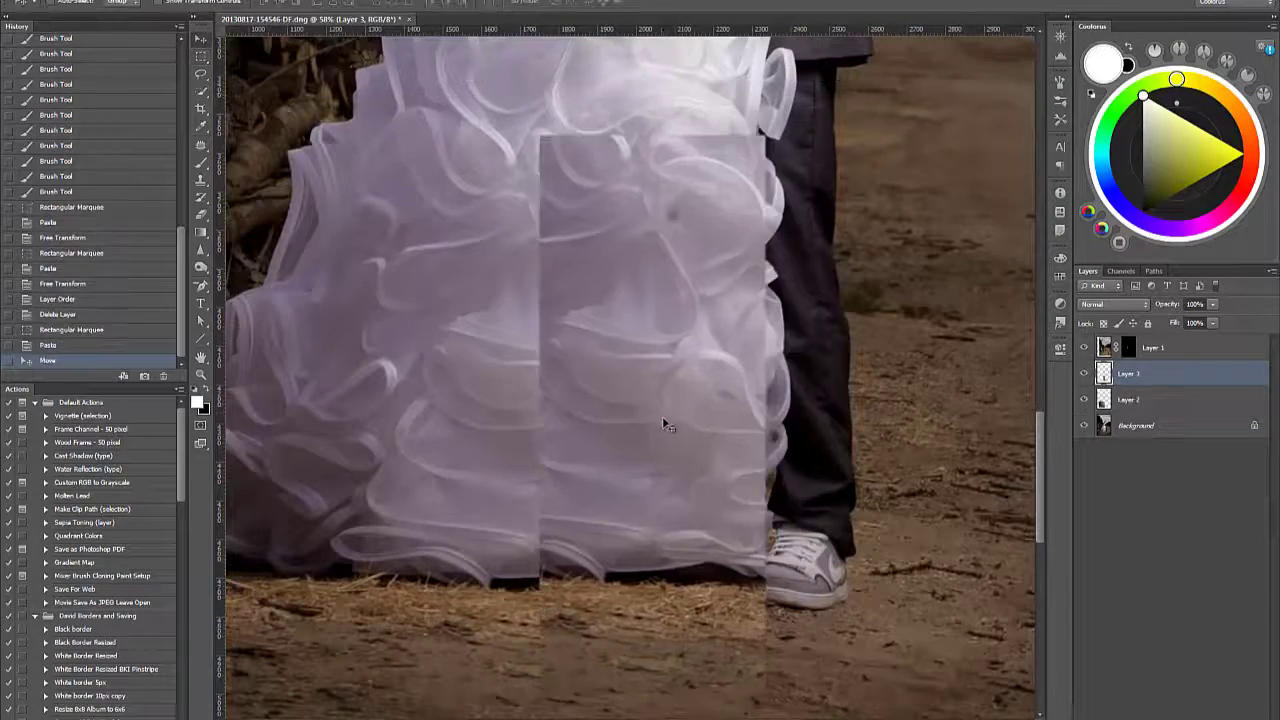
{"action": "key", "text": "Delete"}
{"action": "key", "text": "ctrl+v"}
{"action": "mouse_move", "coordinate": [614, 400]}
{"action": "left_mouse_down"}
{"action": "mouse_move", "coordinate": [766, 394]}
{"action": "mouse_move", "coordinate": [877, 289]}
{"action": "left_mouse_up"}
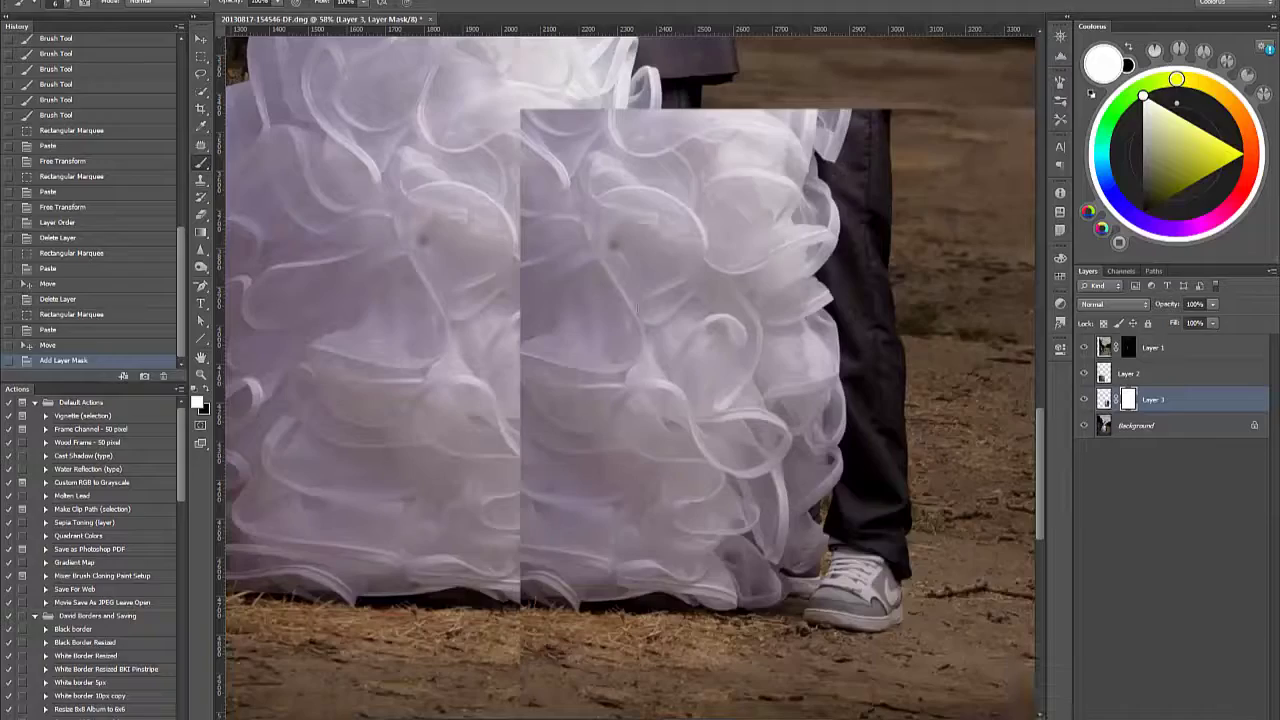
Invert Layer 3's mask and paint the patch back in along the skirt edge and shoe.
{"action": "key", "text": "ctrl+i"}
{"action": "left_click_drag", "start_coordinate": [374, 472], "coordinate": [460, 470]}
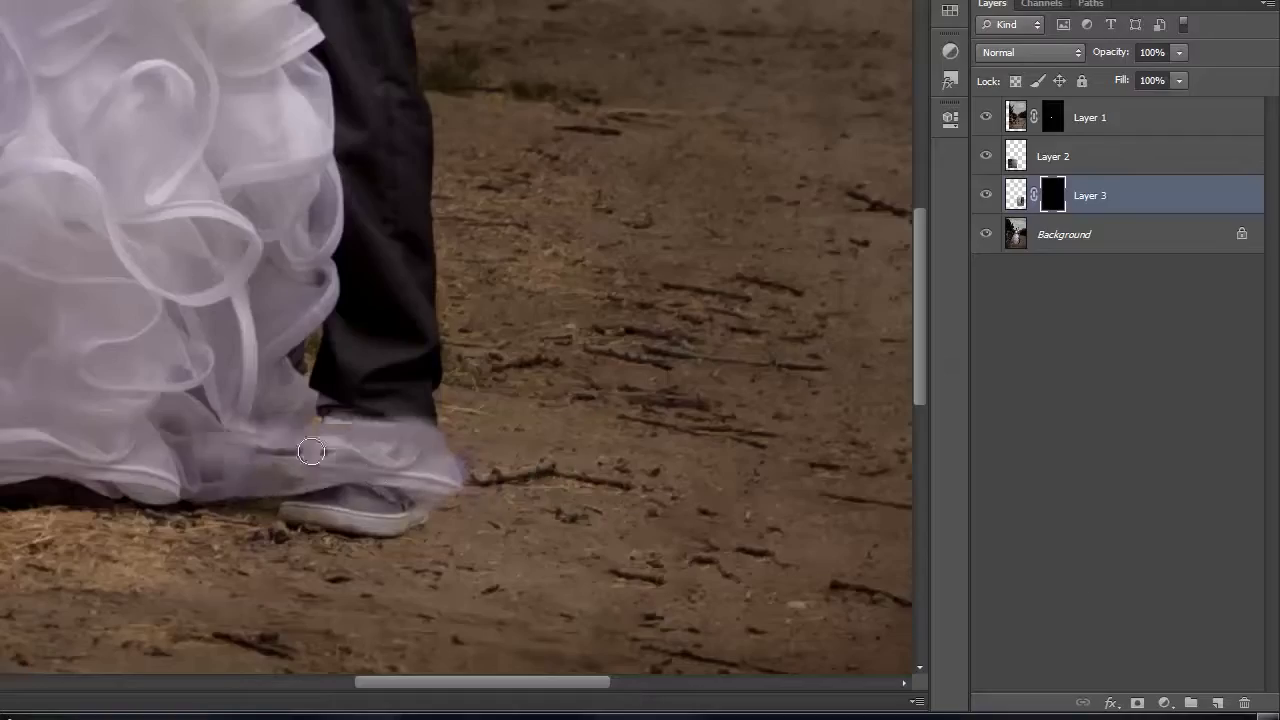
{"action": "left_click_drag", "start_coordinate": [690, 220], "coordinate": [750, 560]}
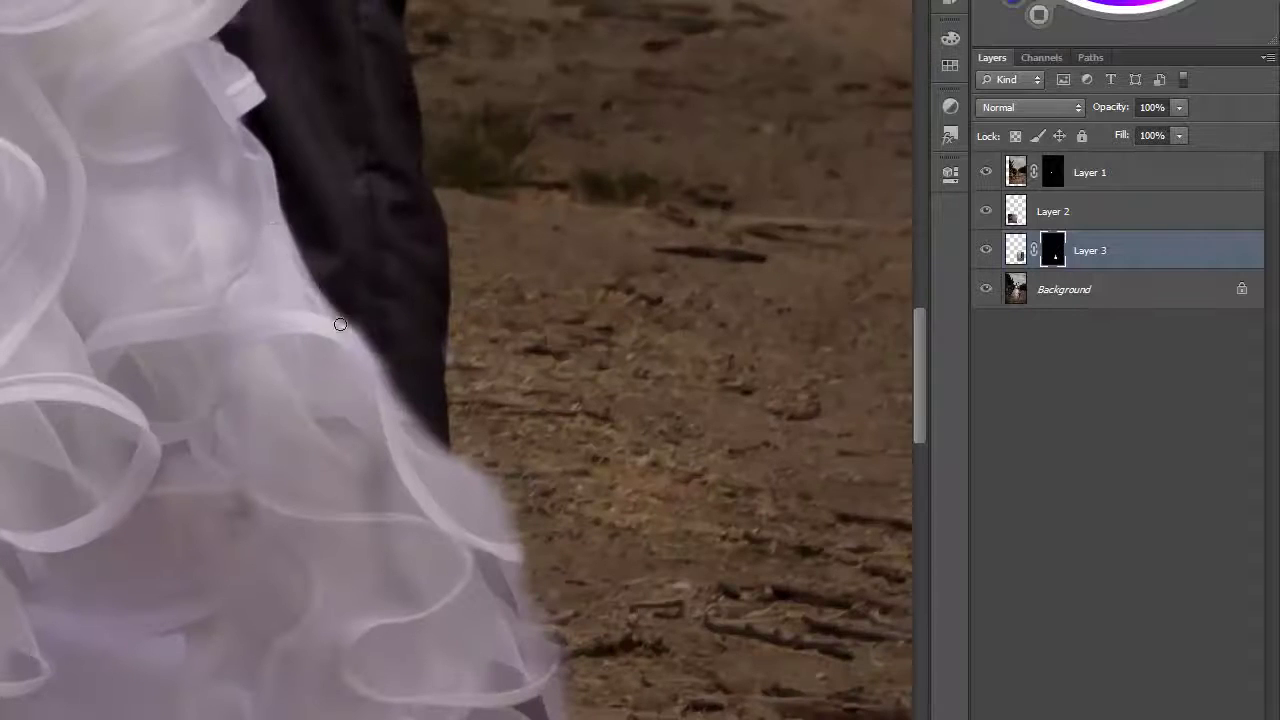
{"action": "scroll", "coordinate": [385, 192], "scroll_direction": "down", "scroll_amount": 3}
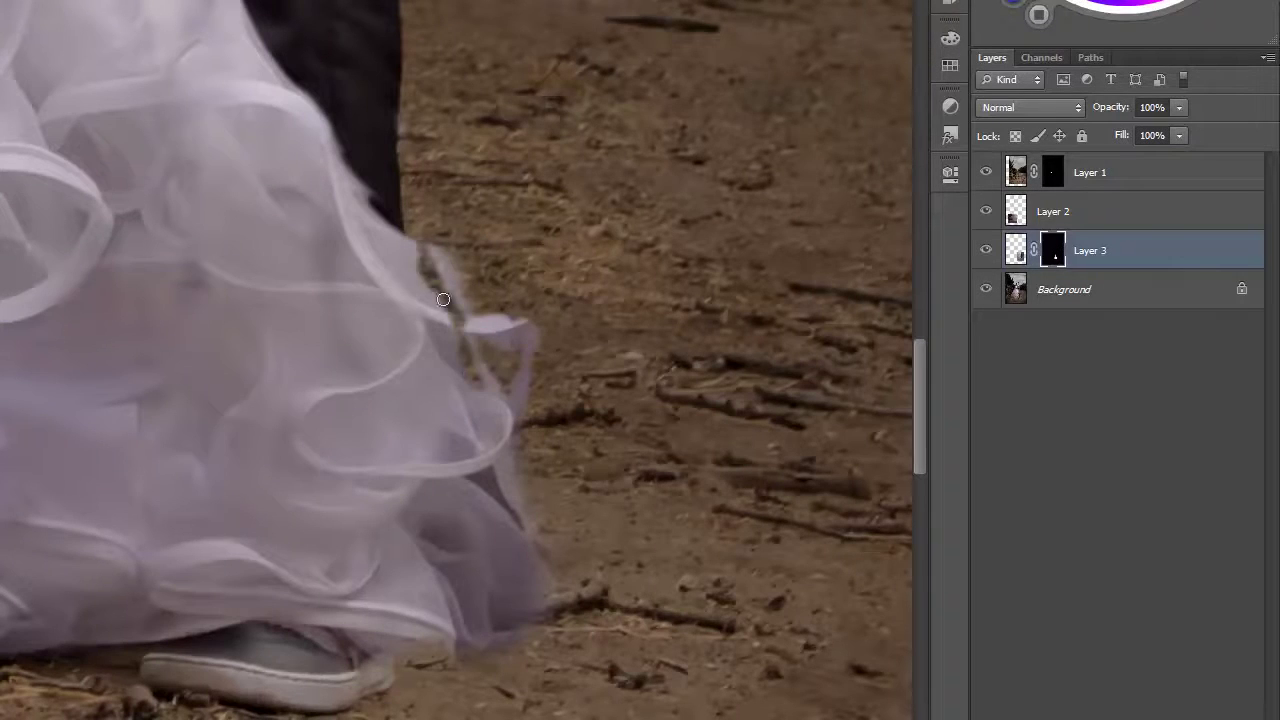
{"action": "scroll", "coordinate": [479, 636], "scroll_direction": "down", "scroll_amount": 3}
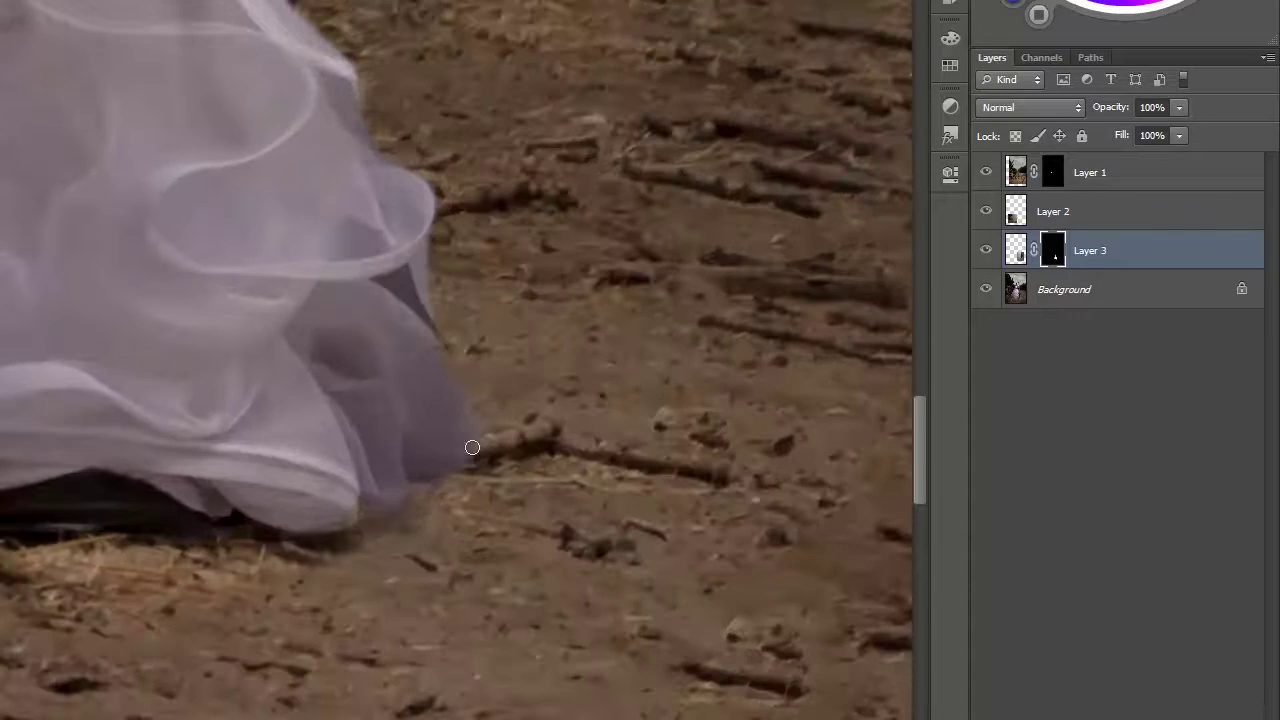
{"action": "left_click_drag", "start_coordinate": [440, 240], "coordinate": [426, 467]}
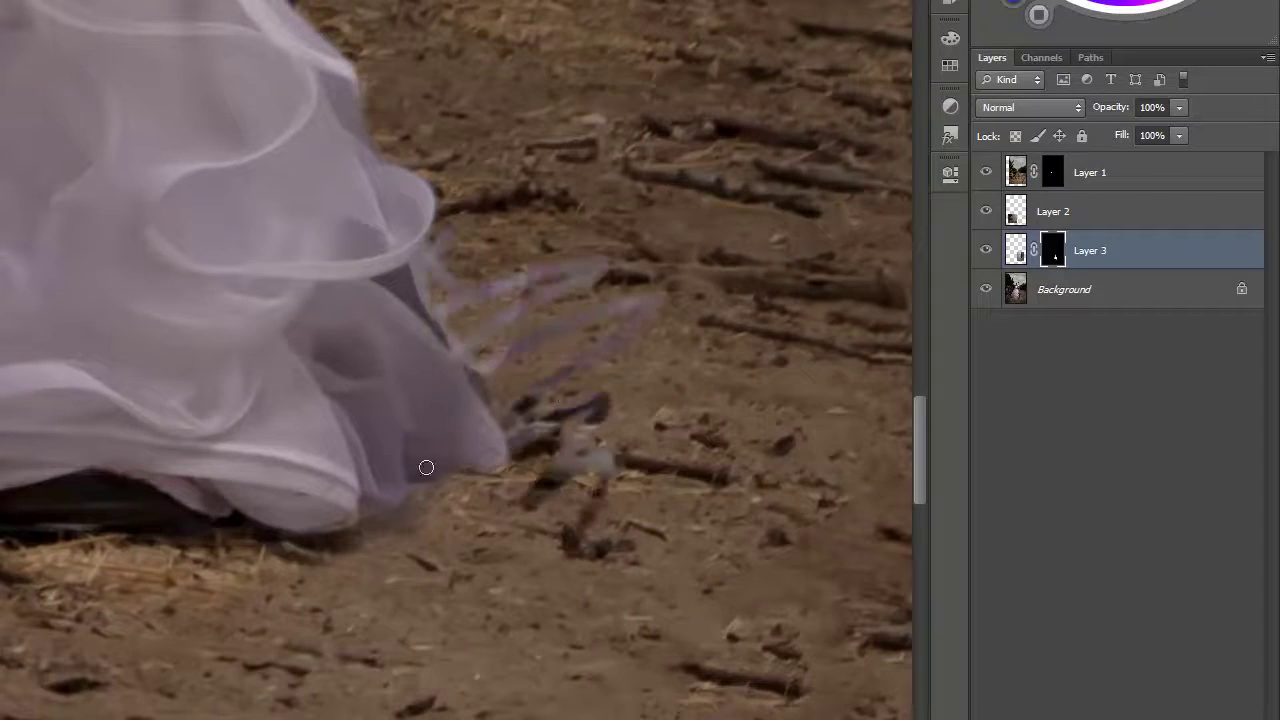
{"action": "scroll", "coordinate": [460, 215], "scroll_direction": "up", "scroll_amount": 2}
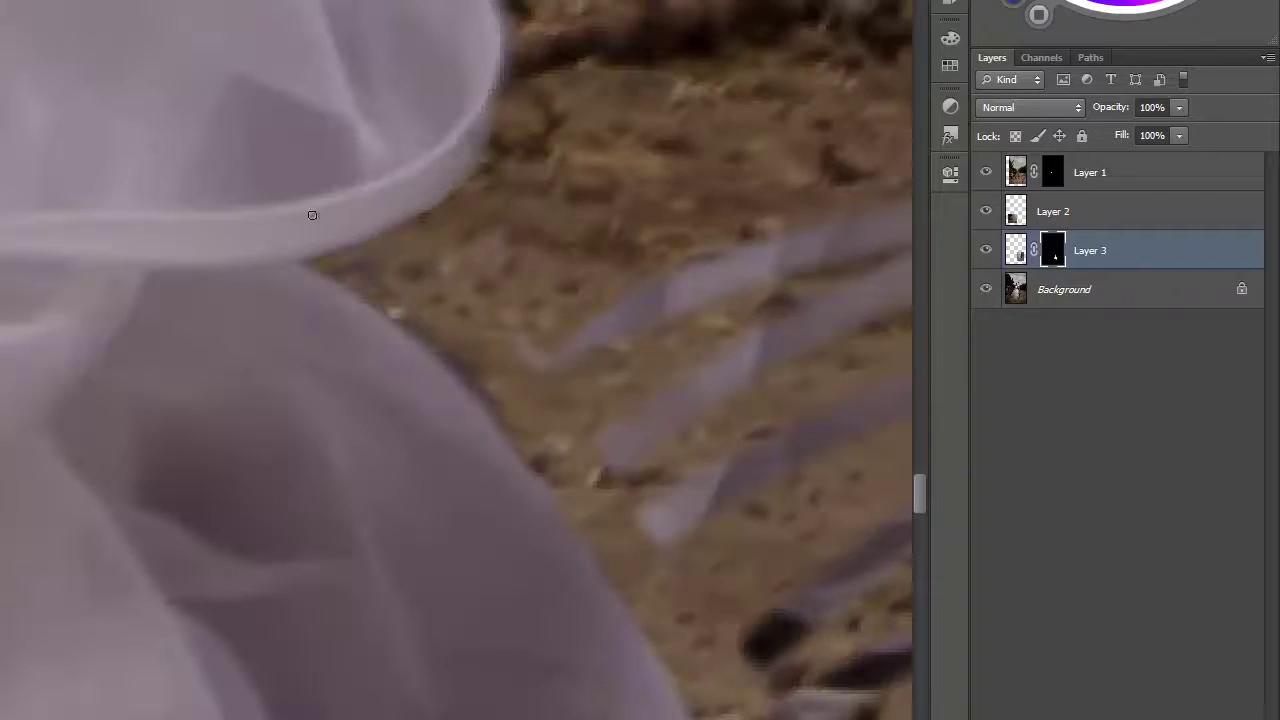
{"action": "scroll", "coordinate": [453, 348], "scroll_direction": "down", "scroll_amount": 3}
{"action": "scroll", "coordinate": [894, 334], "scroll_direction": "down", "scroll_amount": 3}
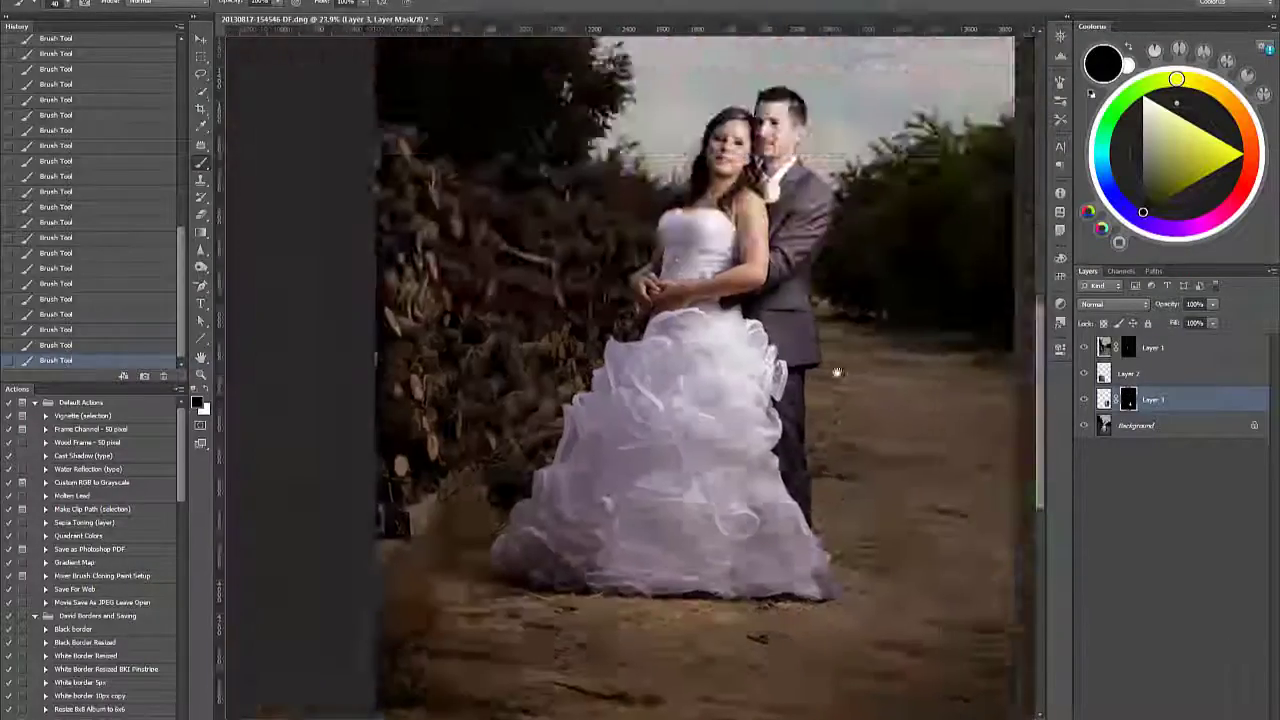
Select Layer 2 and scroll back up the image.
{"action": "left_click", "coordinate": [1110, 373]}
{"action": "scroll", "coordinate": [500, 585], "scroll_direction": "up", "scroll_amount": 4}
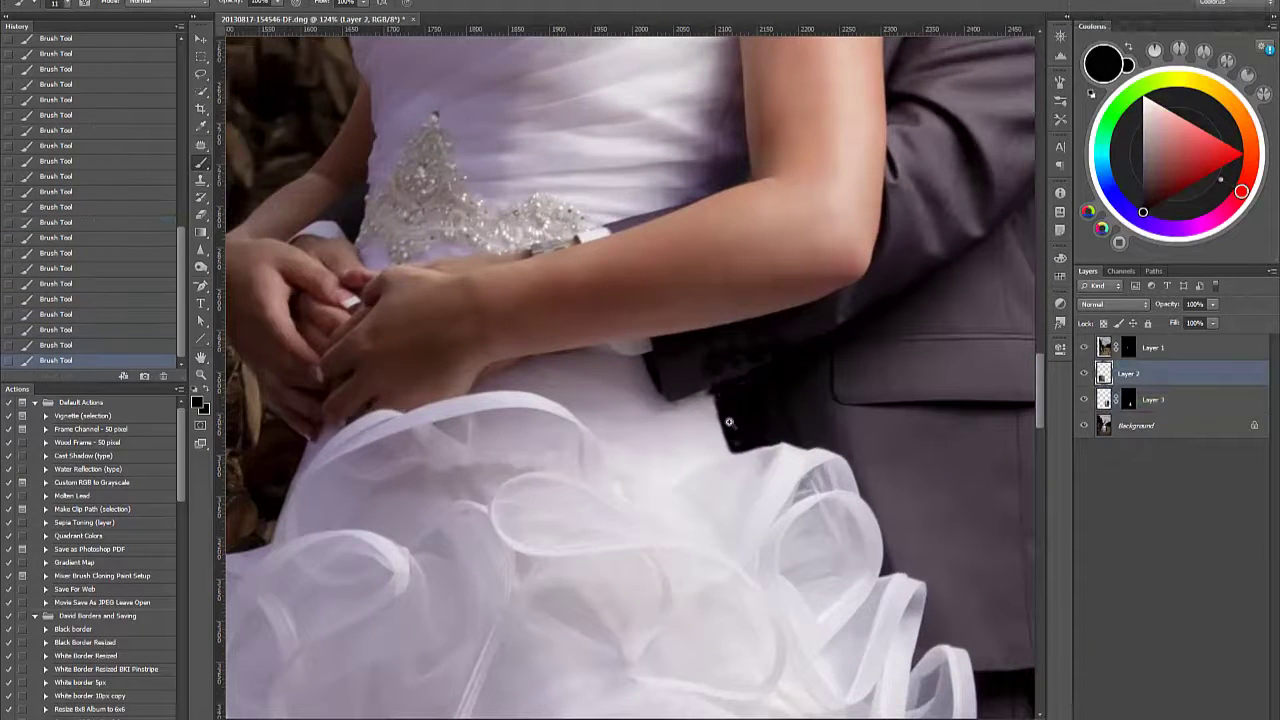
{"action": "scroll", "coordinate": [729, 421], "scroll_direction": "up", "scroll_amount": 5}
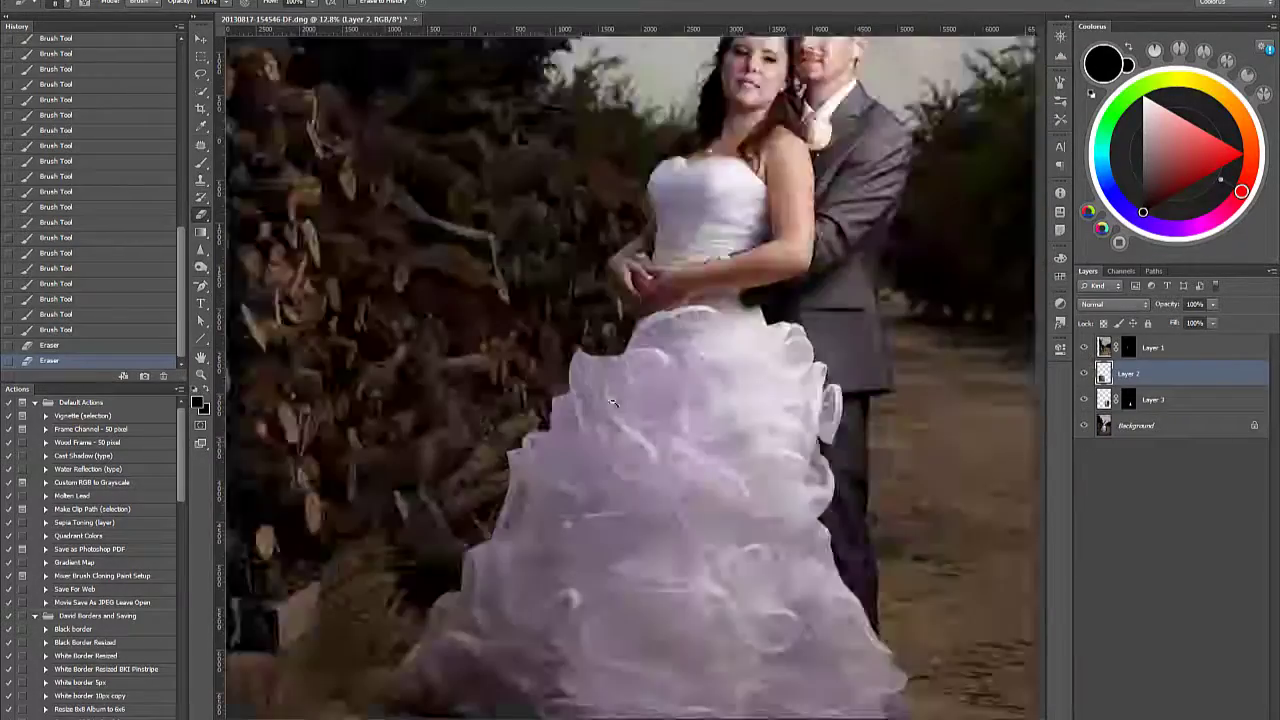
Merge all visible layers into one with Ctrl+Shift+E.
{"action": "key", "text": "ctrl+shift+e"}
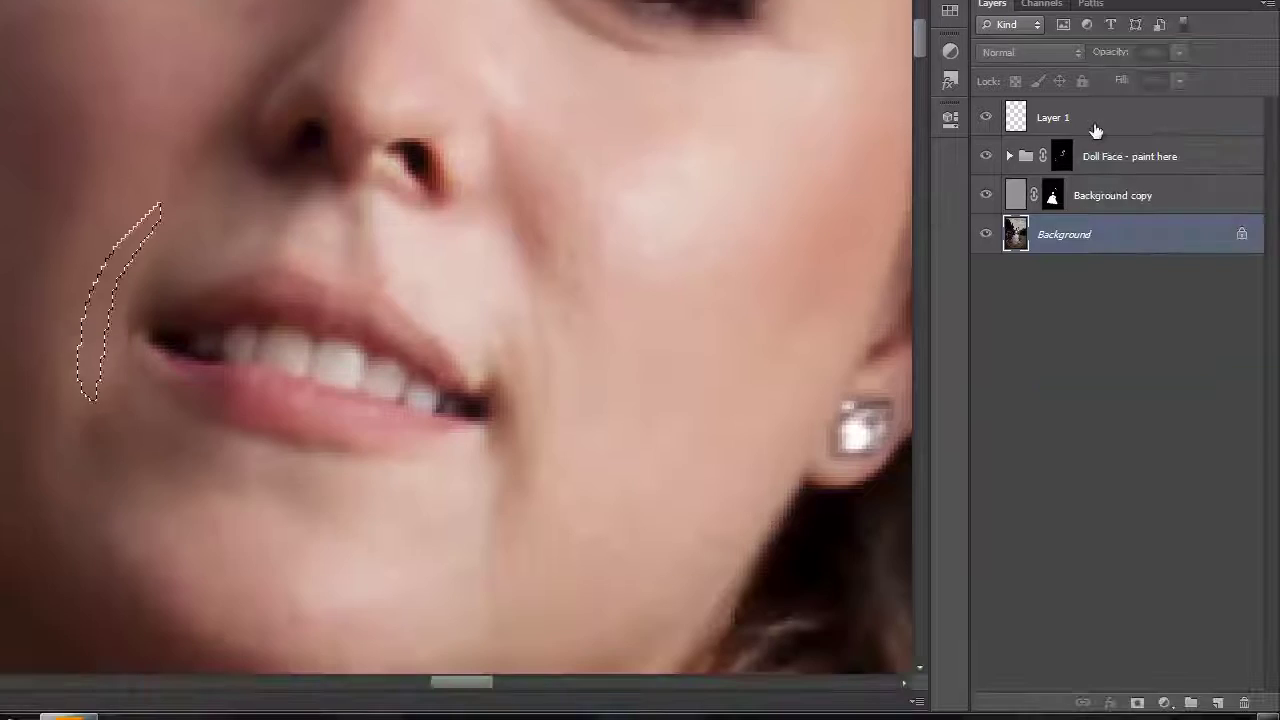
Select Layer 1, toggle its visibility to compare the cheek retouch, and zoom to fit the couple.
{"action": "left_click", "coordinate": [1095, 122]}
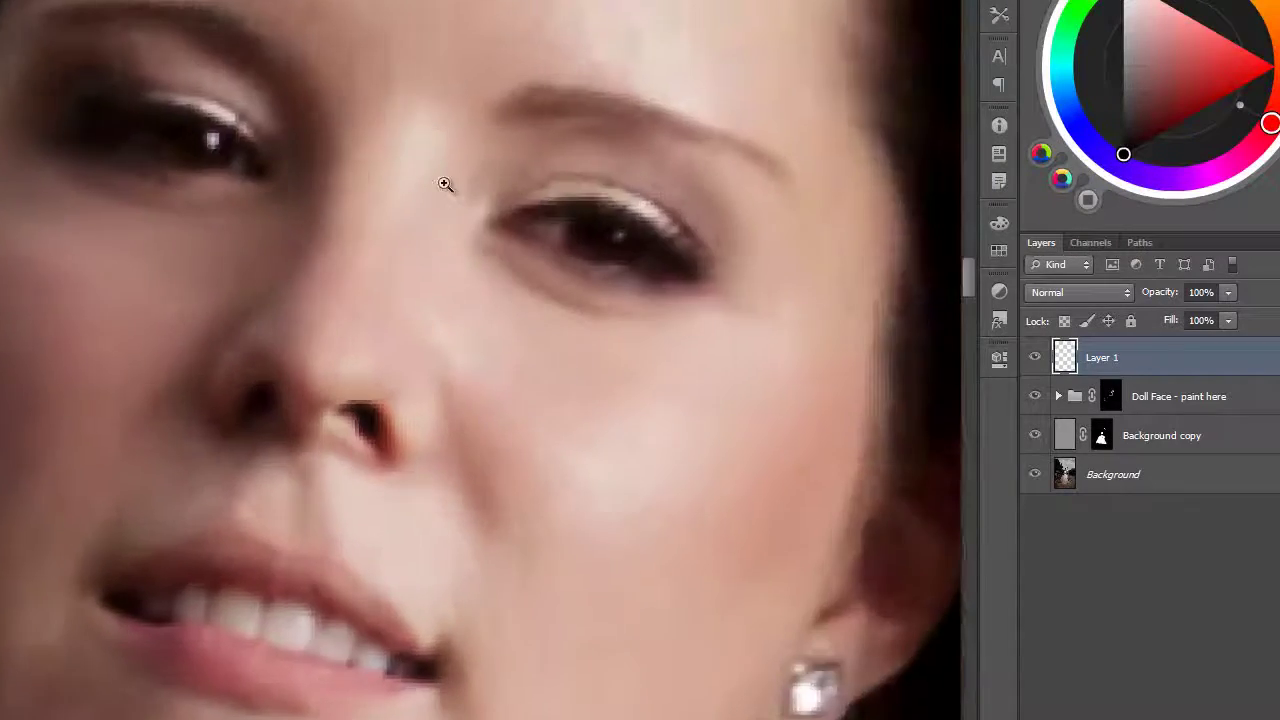
{"action": "left_click", "coordinate": [1036, 357]}
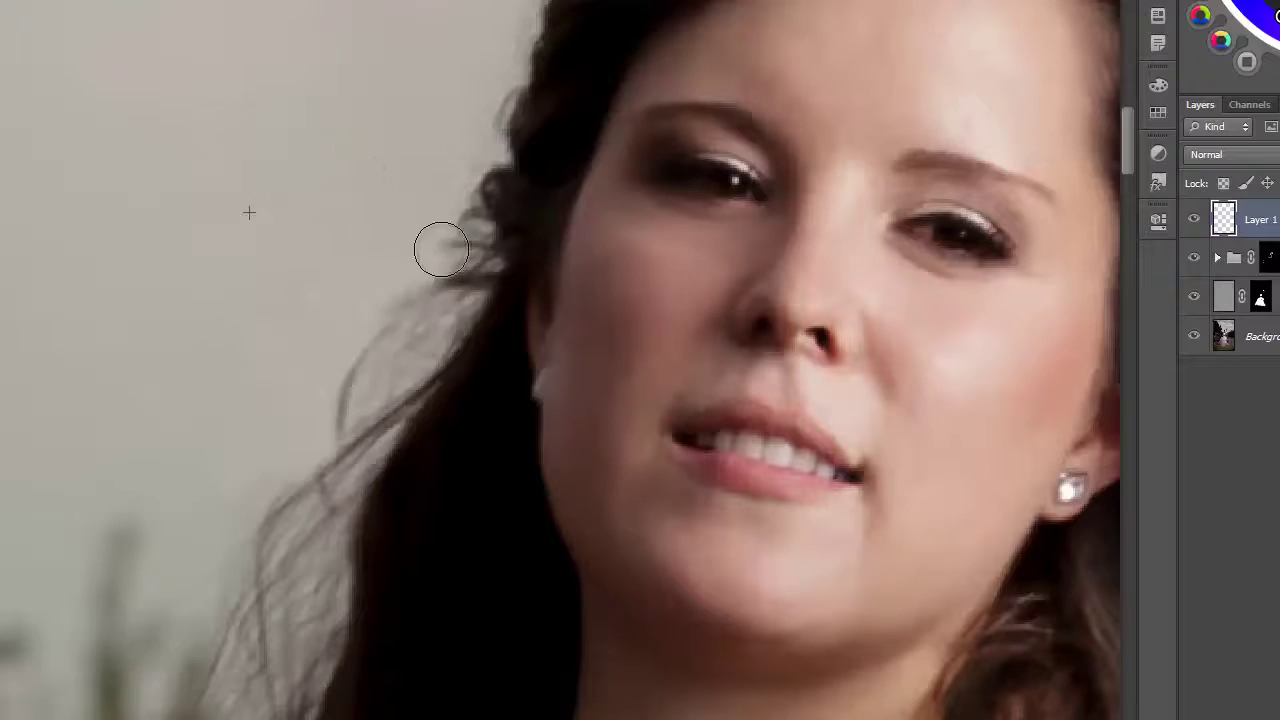
{"action": "scroll", "coordinate": [441, 248], "scroll_direction": "down", "scroll_amount": 2}
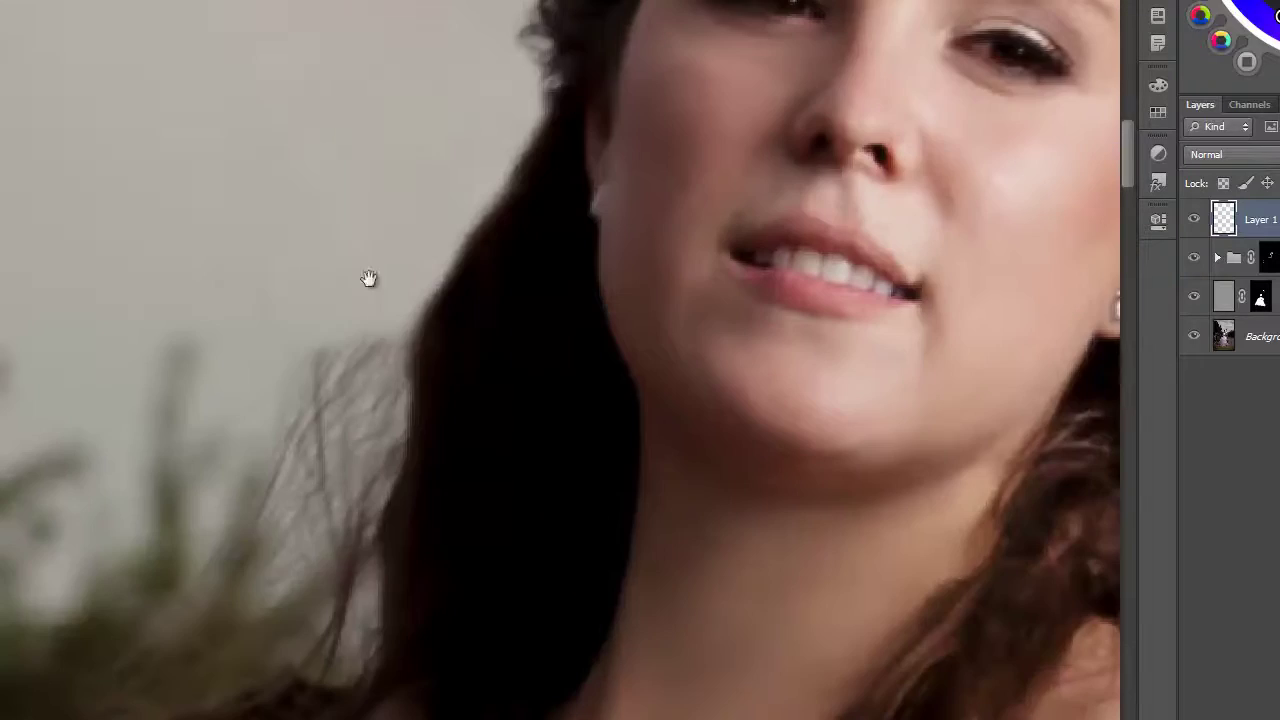
{"action": "scroll", "coordinate": [415, 234], "scroll_direction": "down", "scroll_amount": 3}
{"action": "scroll", "coordinate": [240, 620], "scroll_direction": "left", "scroll_amount": 5}
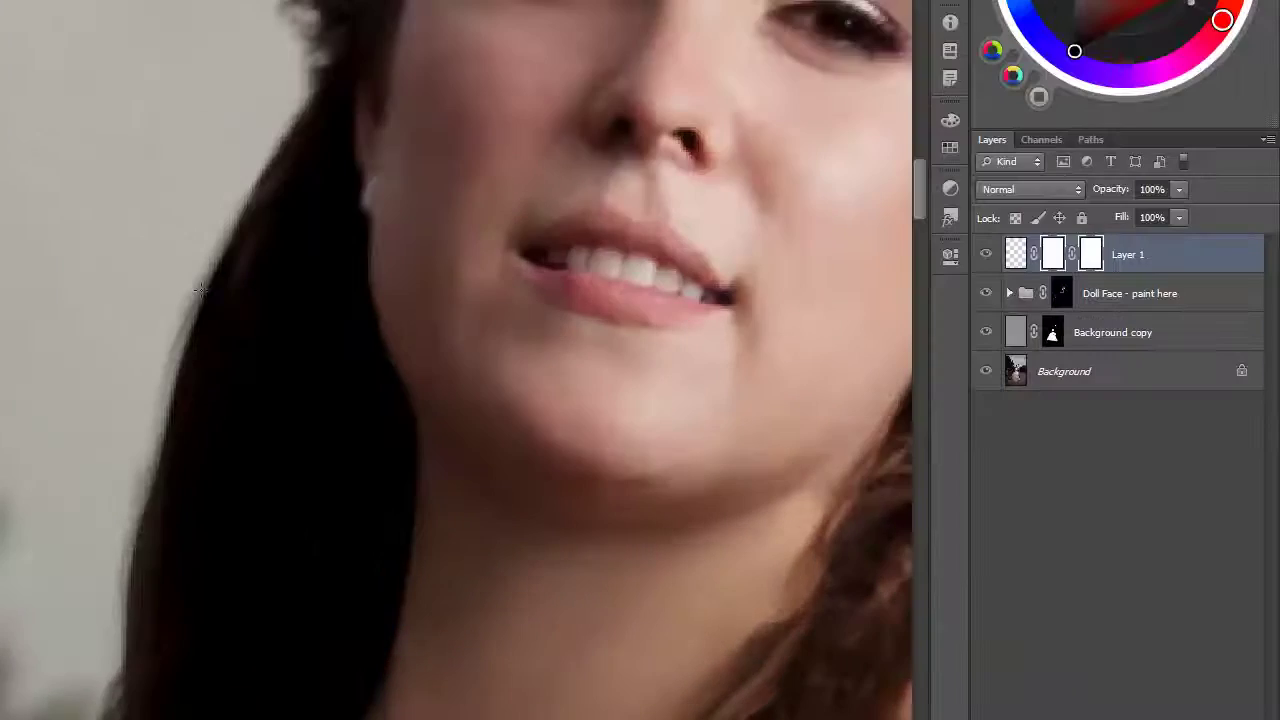
{"action": "key", "text": "ctrl+0"}
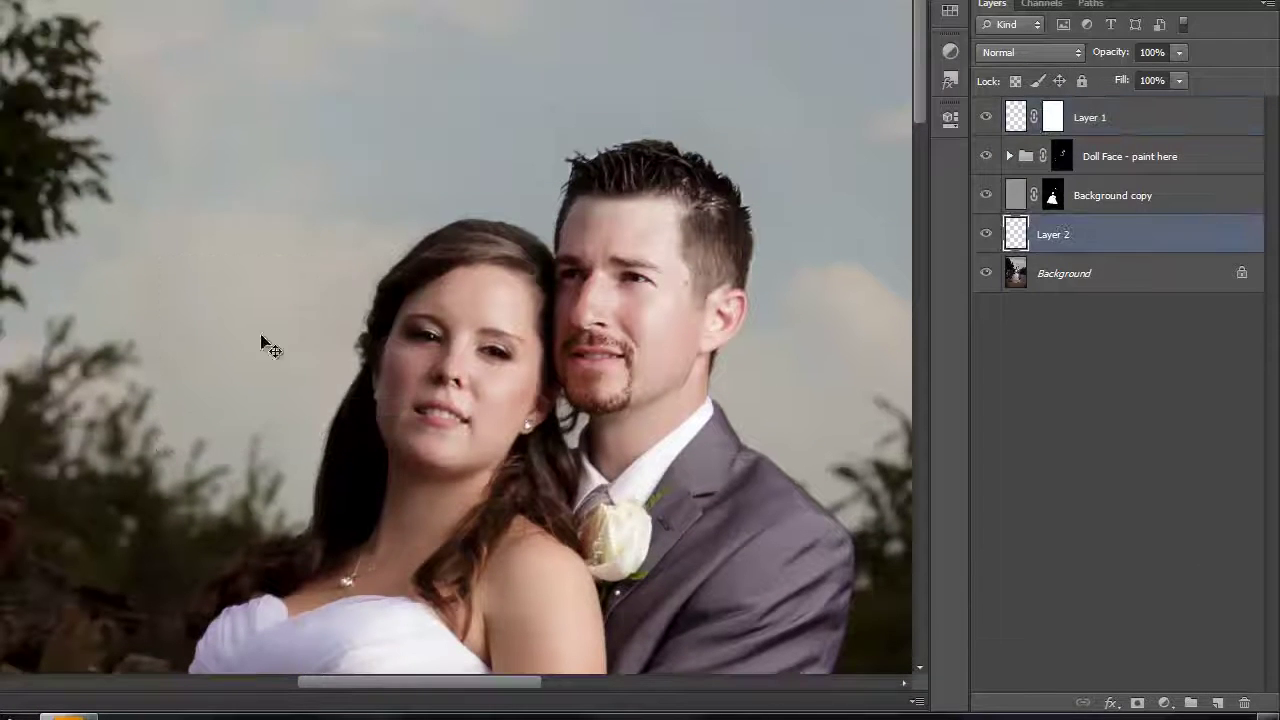
Move the Layer 2 patch onto the bride's cheek, bring it to the top, and paint it in.
{"action": "left_click_drag", "start_coordinate": [261, 340], "coordinate": [373, 455]}
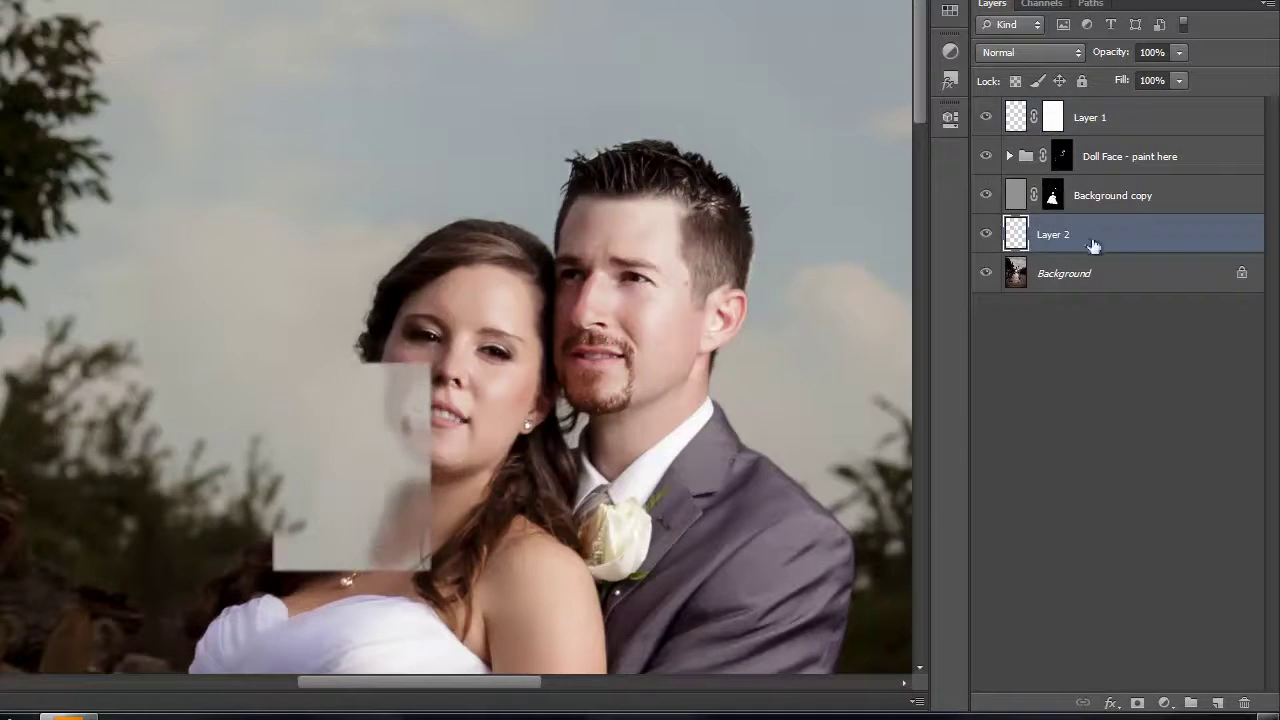
{"action": "left_click_drag", "start_coordinate": [1088, 240], "coordinate": [1088, 117]}
{"action": "key", "text": "b"}
{"action": "left_click_drag", "start_coordinate": [333, 371], "coordinate": [317, 533]}
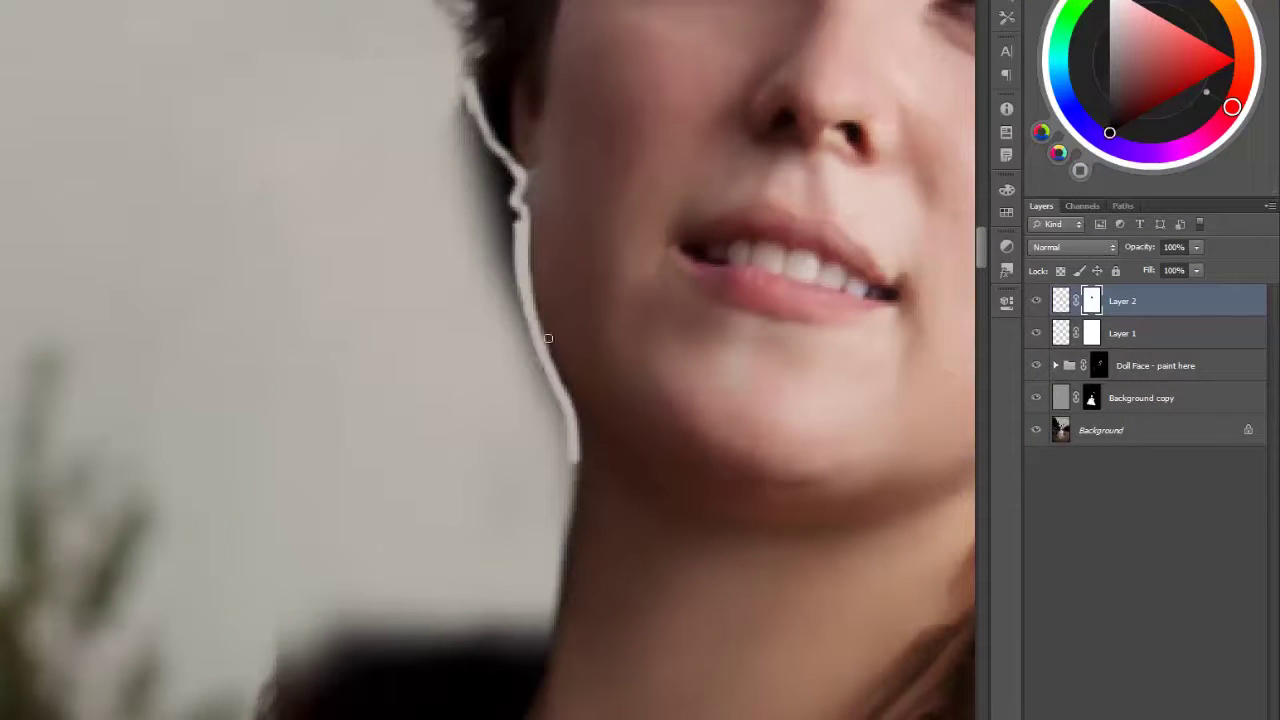
Smooth the hair edge beside the face and neck, cloning away stray hairs at the head.
{"action": "left_click_drag", "start_coordinate": [573, 446], "coordinate": [637, 374]}
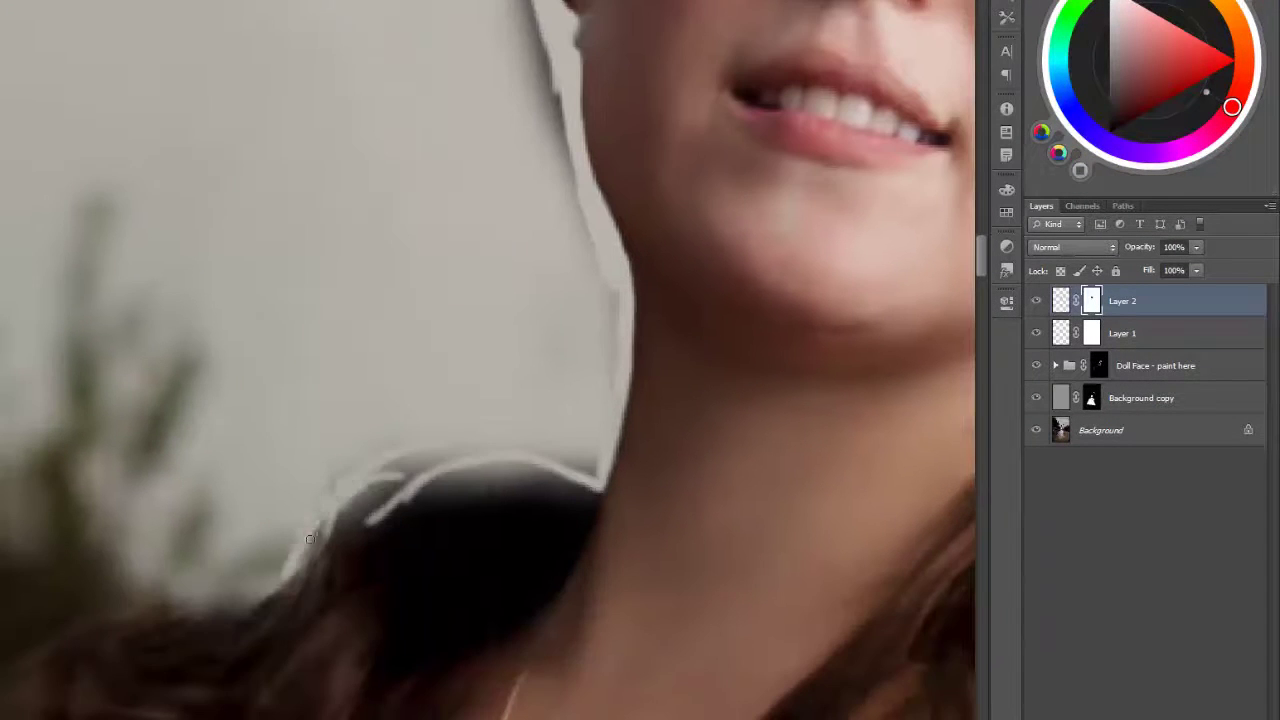
{"action": "key", "text": "x"}
{"action": "left_click_drag", "start_coordinate": [290, 560], "coordinate": [565, 503]}
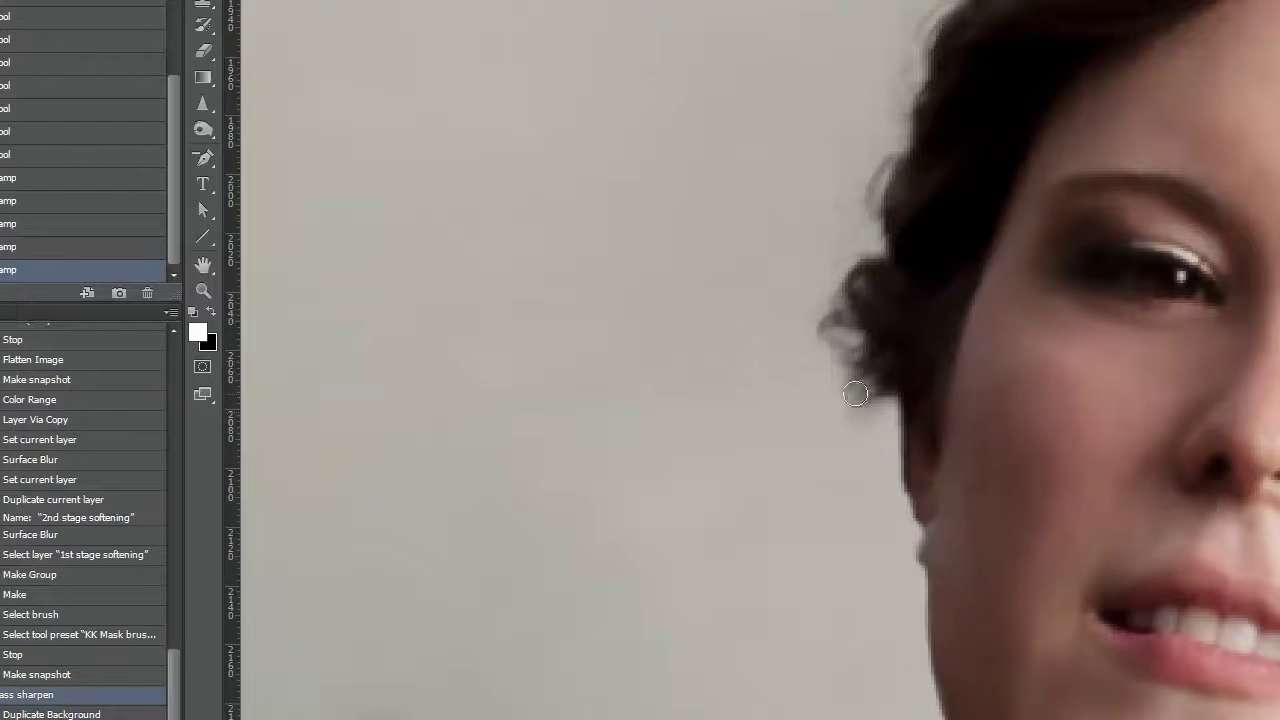
{"action": "left_click_drag", "start_coordinate": [850, 380], "coordinate": [893, 64]}
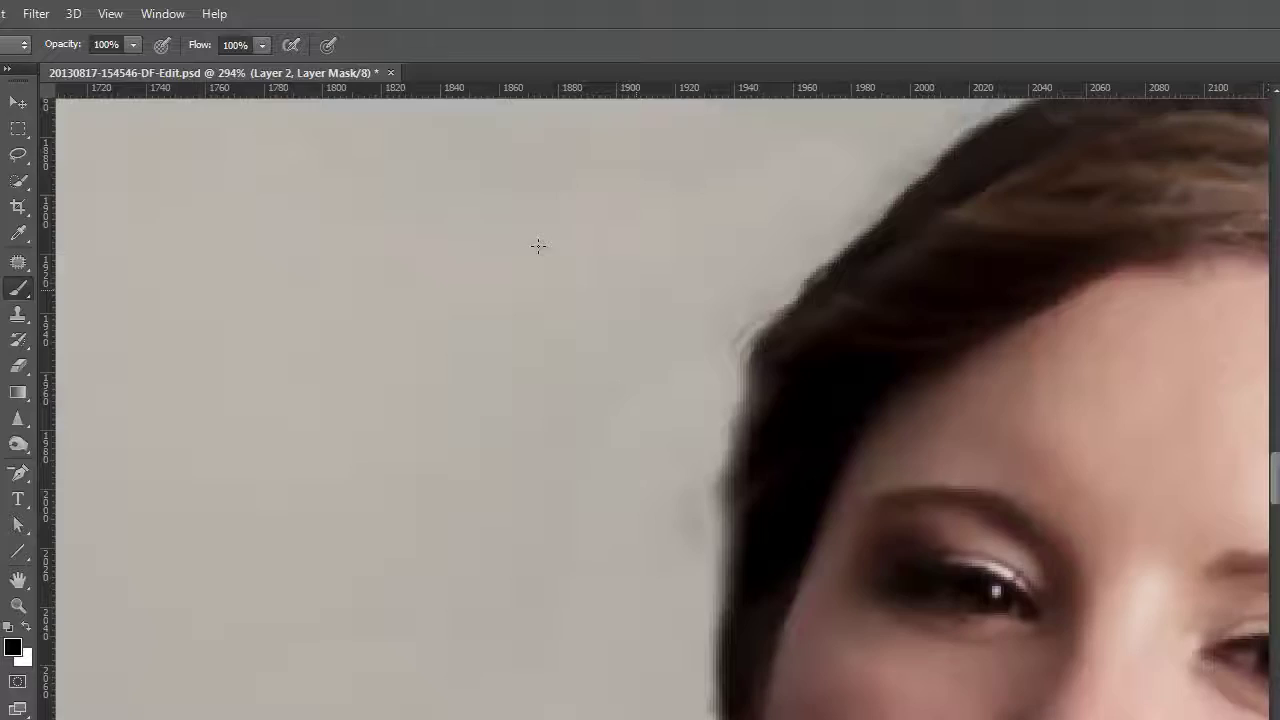
{"action": "left_click_drag", "start_coordinate": [741, 416], "coordinate": [718, 570]}
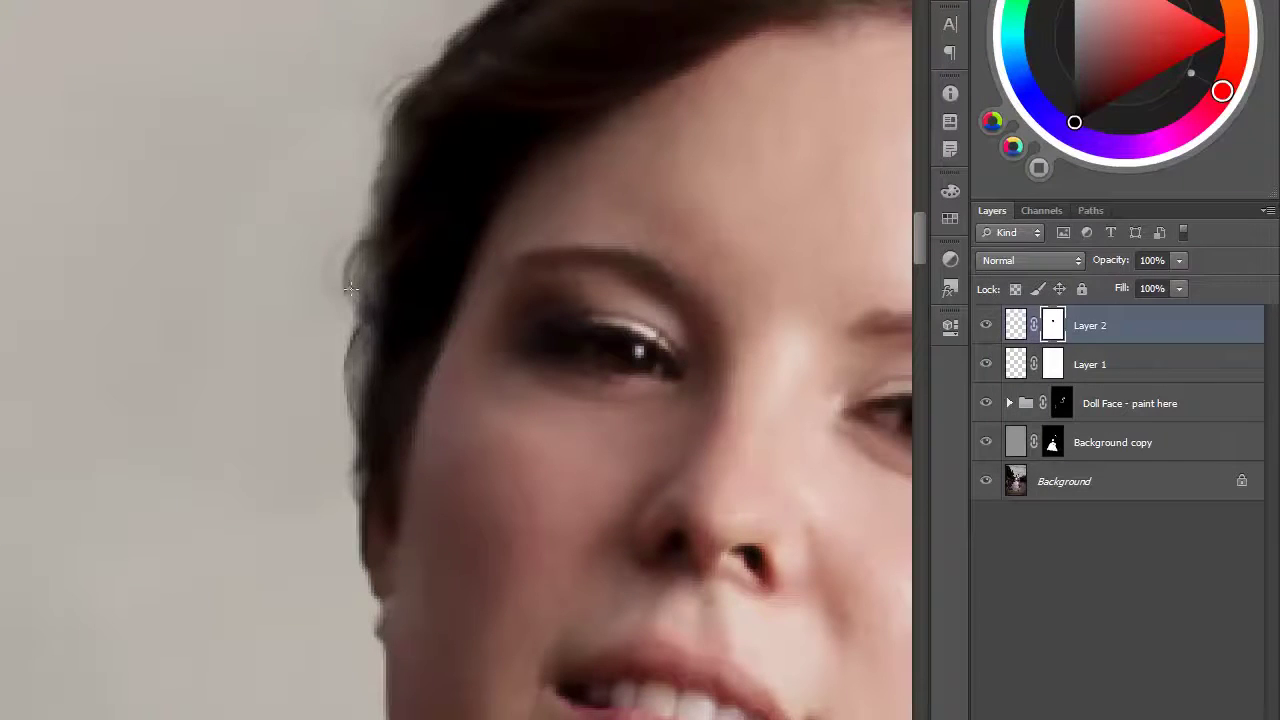
{"action": "left_click_drag", "start_coordinate": [370, 455], "coordinate": [252, 430]}
{"action": "scroll", "coordinate": [380, 371], "scroll_direction": "down", "scroll_amount": 3}
{"action": "scroll", "coordinate": [500, 390], "scroll_direction": "down", "scroll_amount": 2}
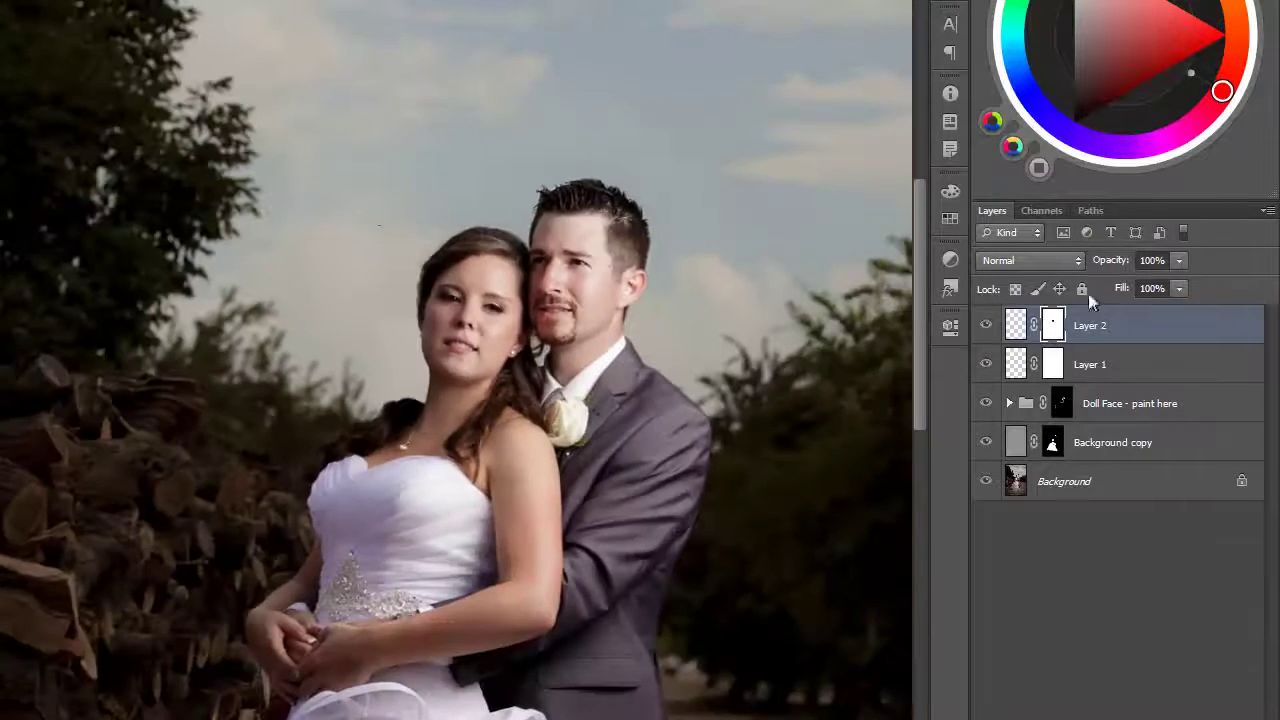
{"action": "scroll", "coordinate": [663, 406], "scroll_direction": "down", "scroll_amount": 2}
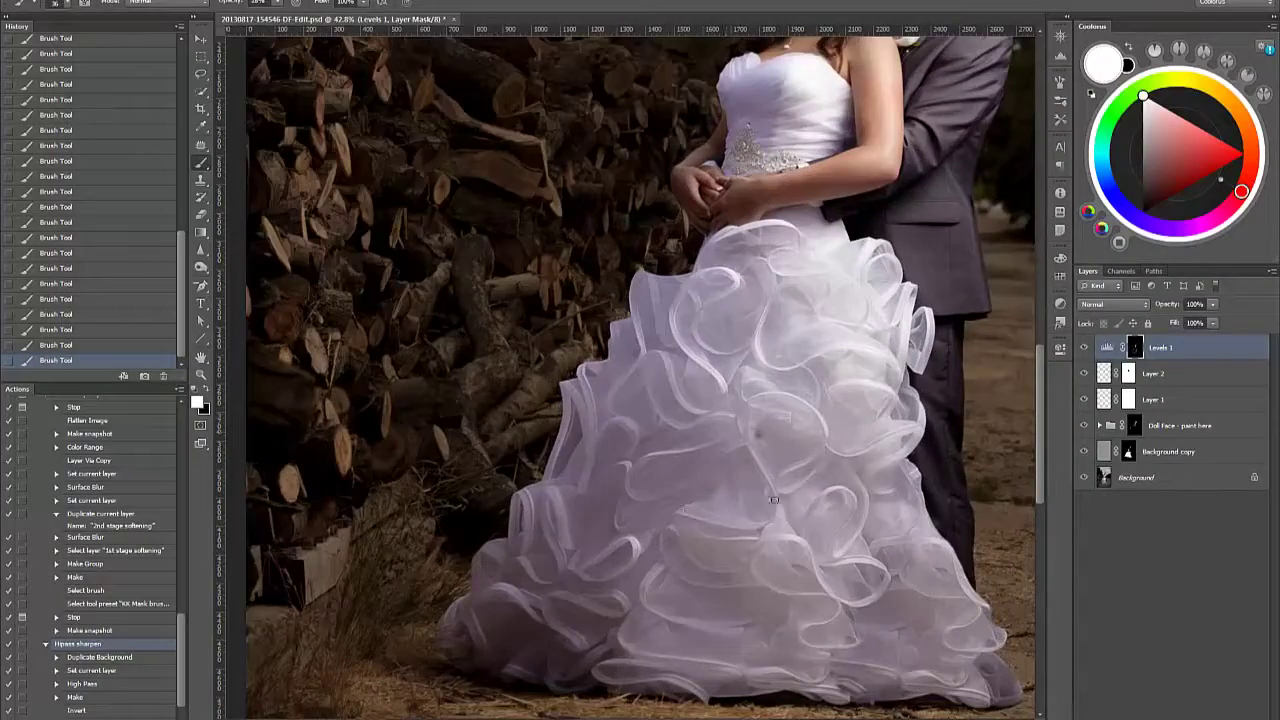
Scroll through the image to review the trees and woodpile.
{"action": "scroll", "coordinate": [853, 515], "scroll_direction": "up", "scroll_amount": 5}
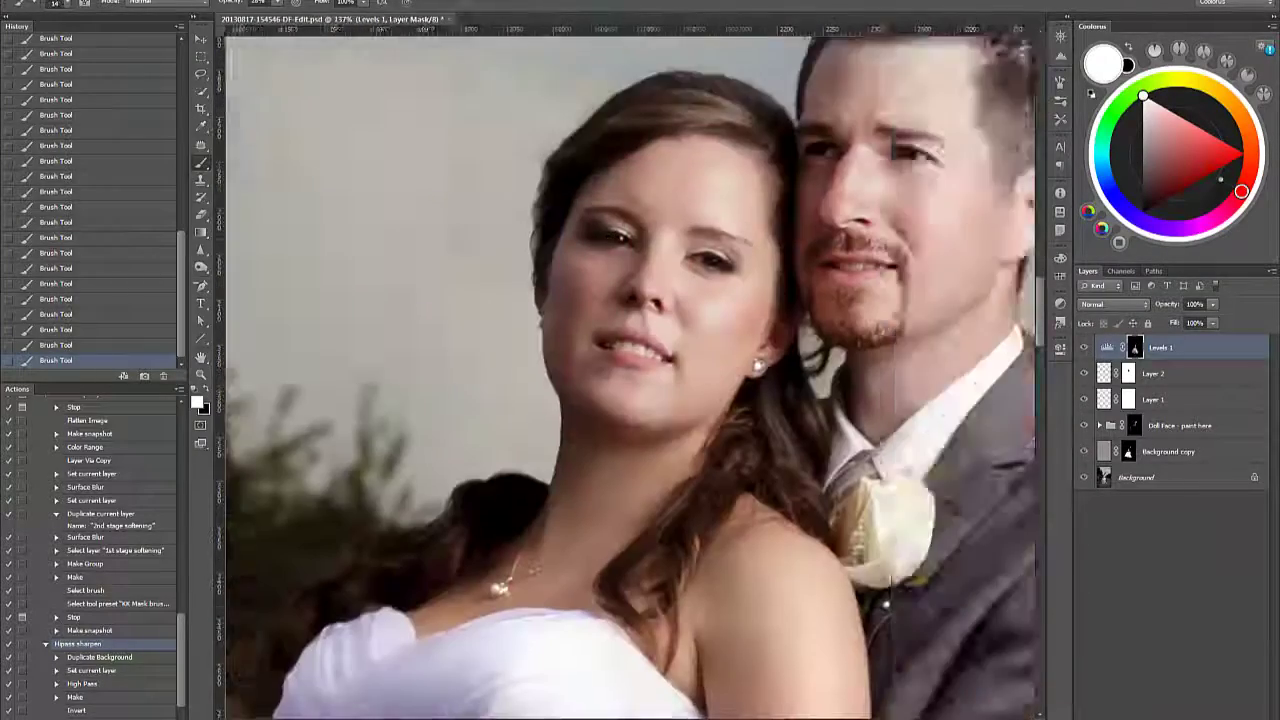
{"action": "scroll", "coordinate": [731, 391], "scroll_direction": "up", "scroll_amount": 3}
{"action": "scroll", "coordinate": [657, 388], "scroll_direction": "down", "scroll_amount": 5}
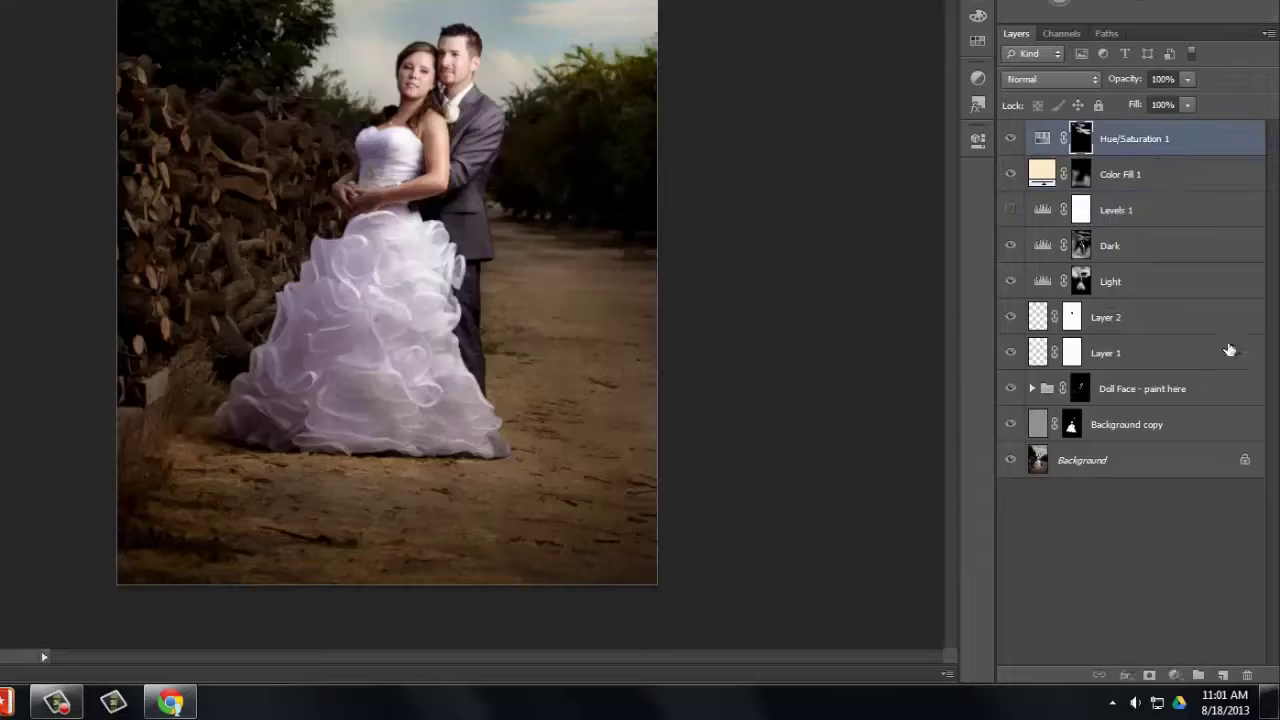
Add an Exposure adjustment with a gradient mask that darkens only the corners.
{"action": "left_click", "coordinate": [1229, 350]}
{"action": "left_click", "coordinate": [739, 152]}
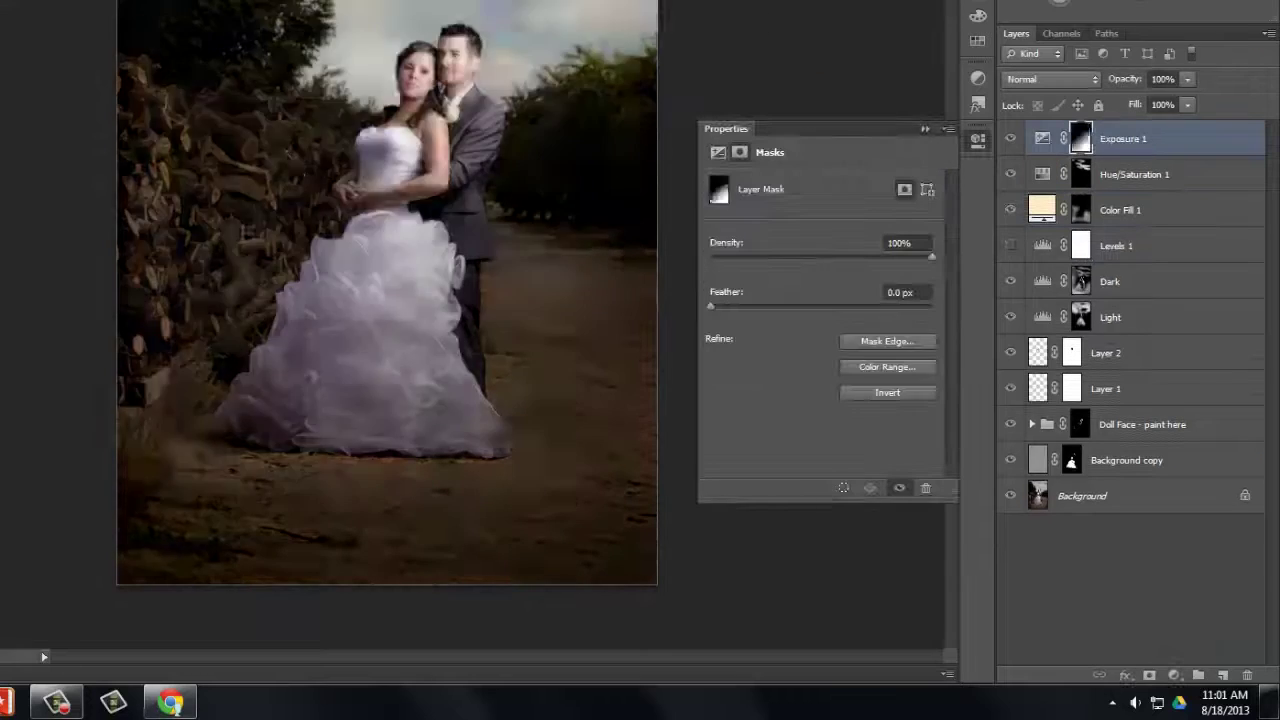
{"action": "left_click_drag", "start_coordinate": [271, 286], "coordinate": [557, 529]}
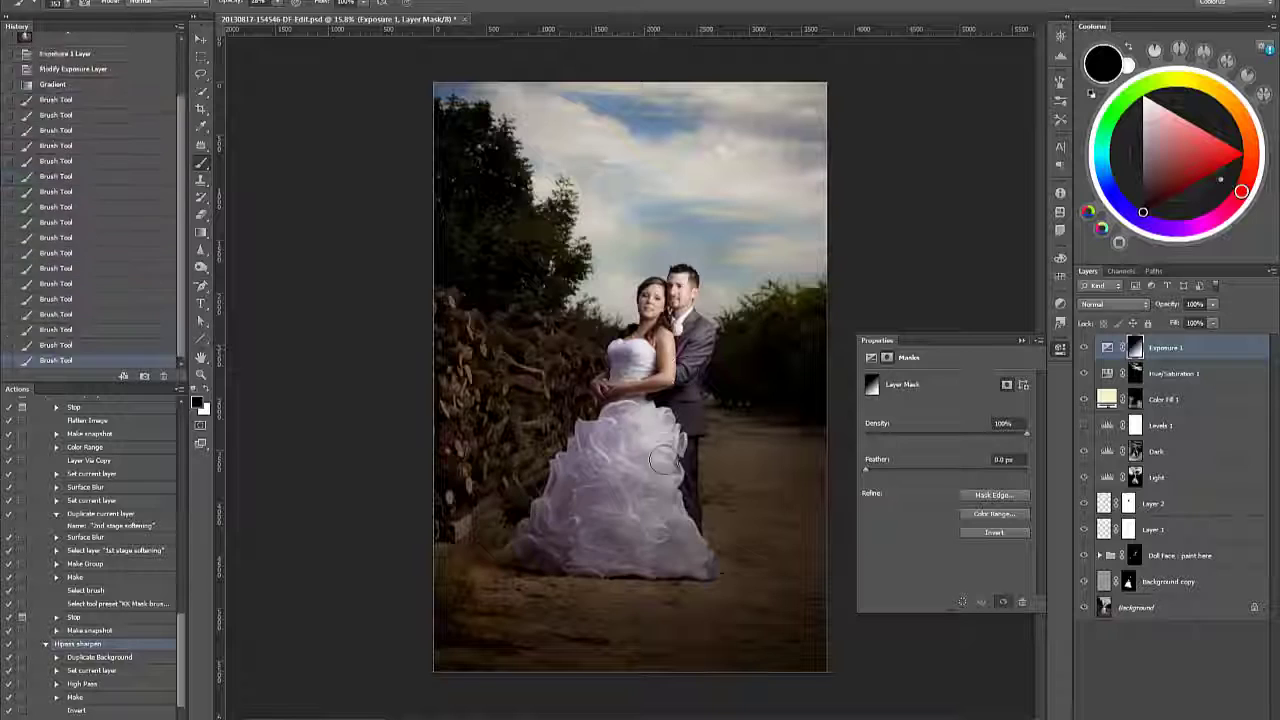
Gaussian-blur the merged copy, blend it in Soft Light, and invert its mask.
{"action": "left_click", "coordinate": [1130, 609]}
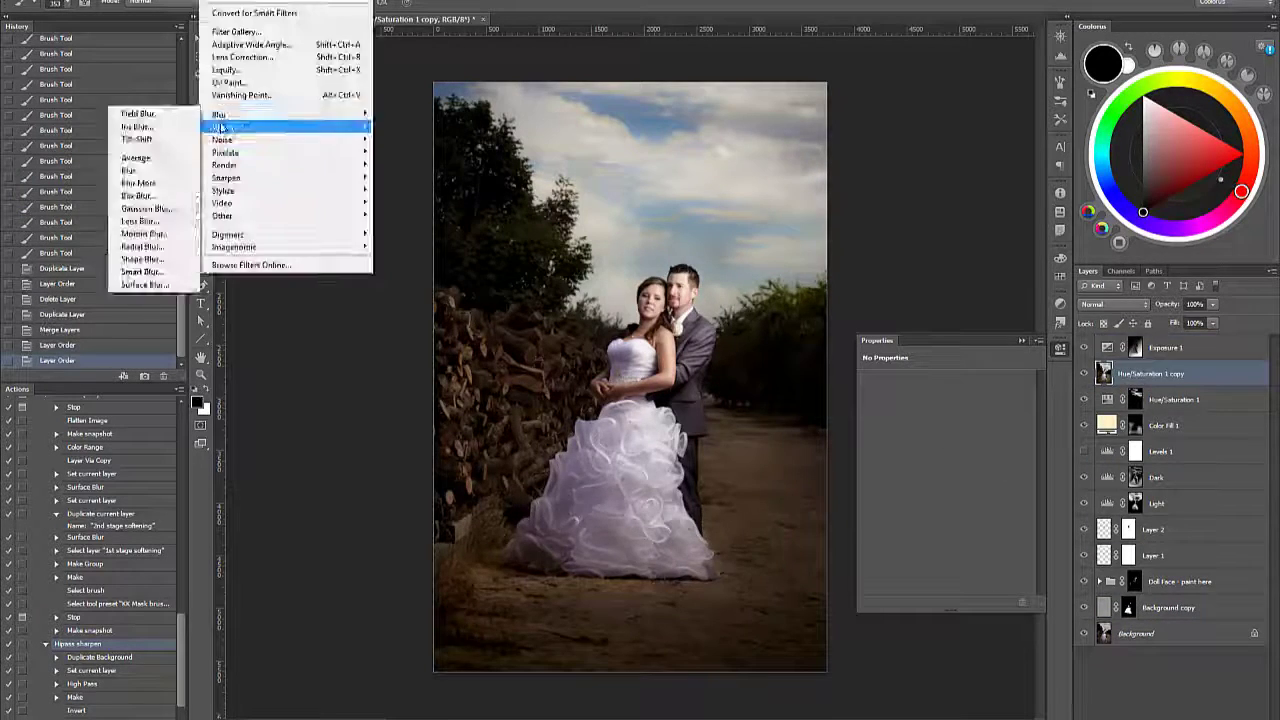
{"action": "left_click", "coordinate": [143, 197]}
{"action": "left_click", "coordinate": [1169, 194]}
{"action": "left_click", "coordinate": [1115, 304]}
{"action": "left_click", "coordinate": [1092, 489]}
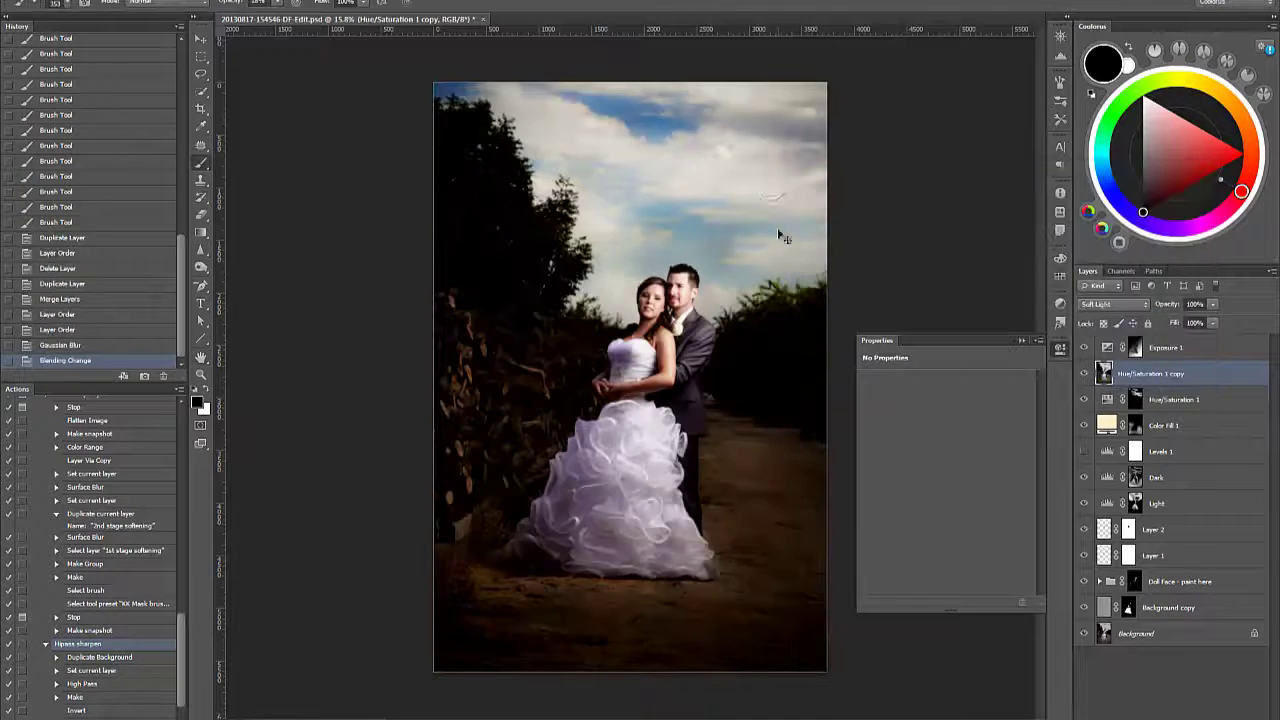
{"action": "key", "text": "ctrl+i"}
{"action": "key", "text": "ctrl+i"}
Paint the Levels mask over the dress and skin, then raise Exposure to +0.43.
{"action": "scroll", "coordinate": [985, 393], "scroll_direction": "up", "scroll_amount": 5}
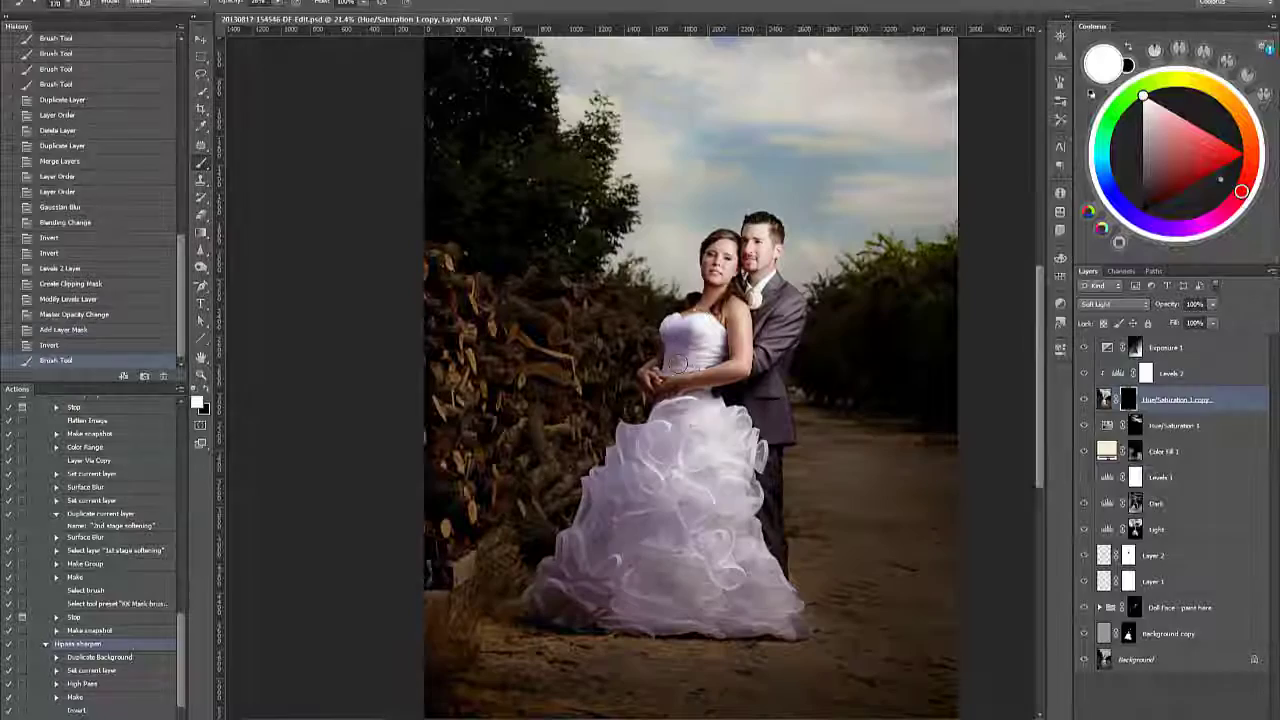
{"action": "left_click_drag", "start_coordinate": [675, 363], "coordinate": [650, 520]}
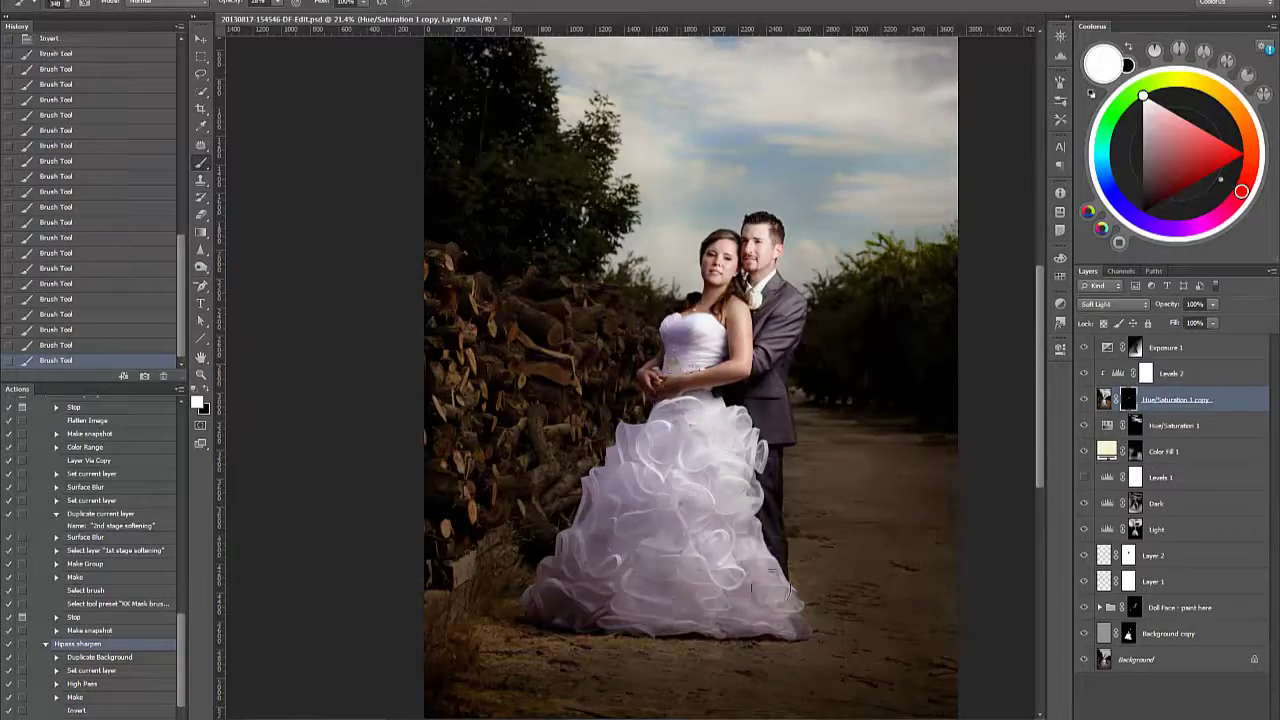
{"action": "left_click_drag", "start_coordinate": [680, 430], "coordinate": [760, 610]}
{"action": "left_click_drag", "start_coordinate": [640, 500], "coordinate": [740, 313]}
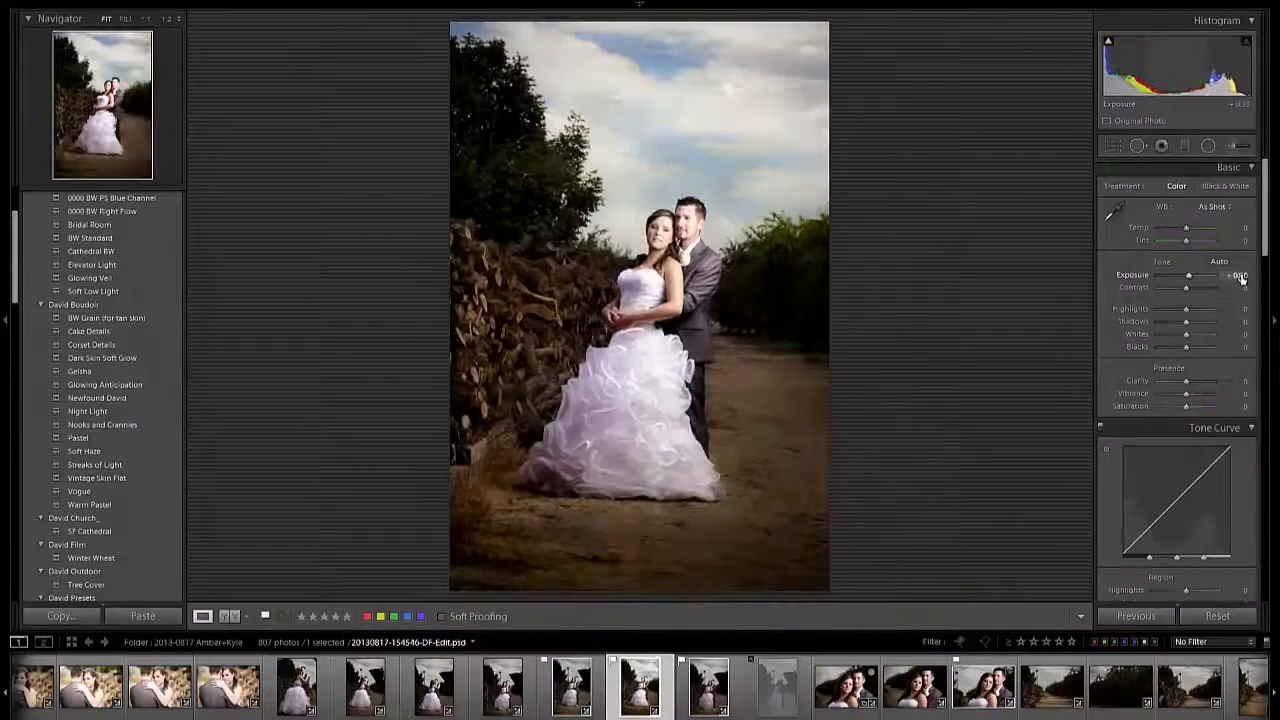
{"action": "left_click_drag", "start_coordinate": [1241, 279], "coordinate": [1235, 263]}
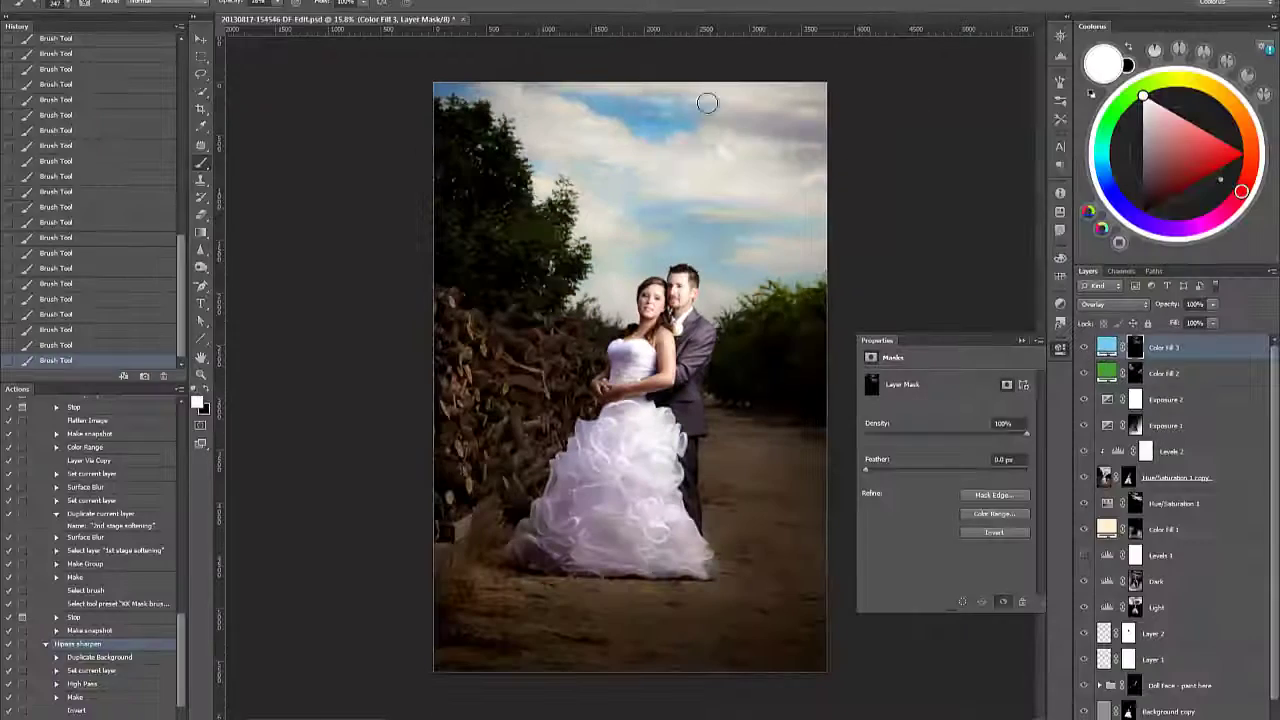
Deepen the Overlay fill to a dark blue and return to History Snapshot 2.
{"action": "left_click_drag", "start_coordinate": [938, 262], "coordinate": [949, 253]}
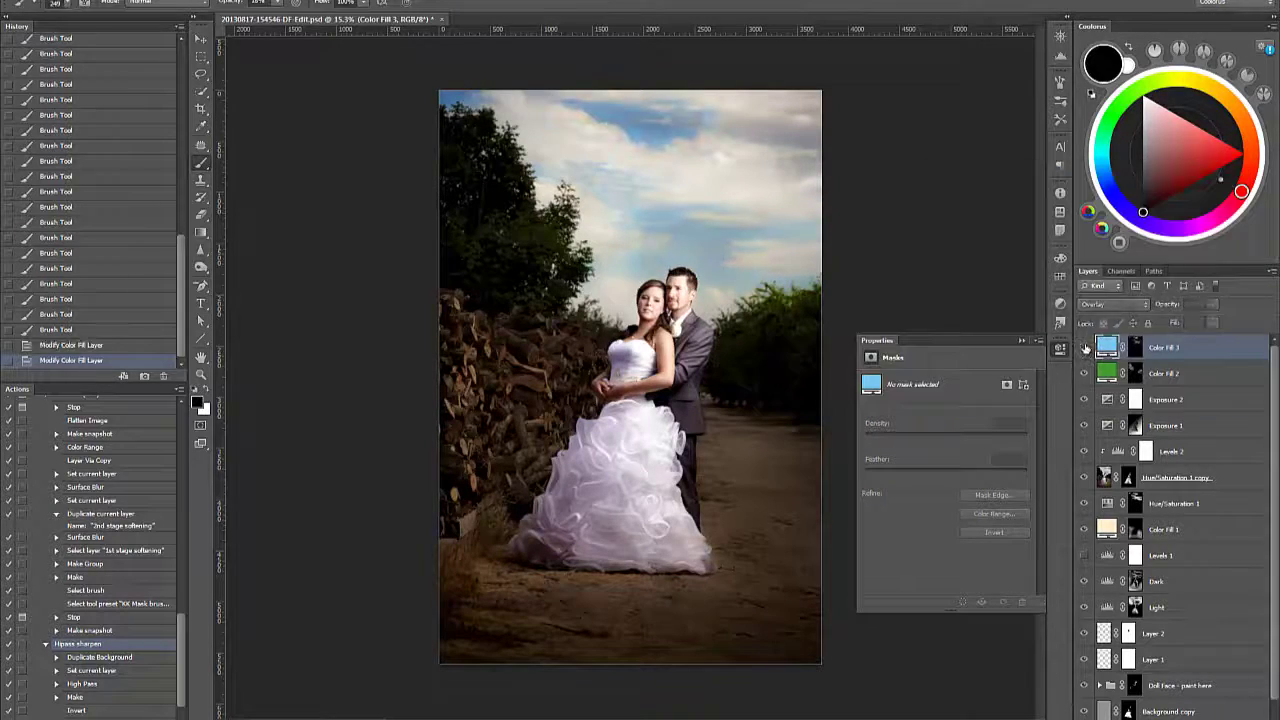
{"action": "key", "text": "Return"}
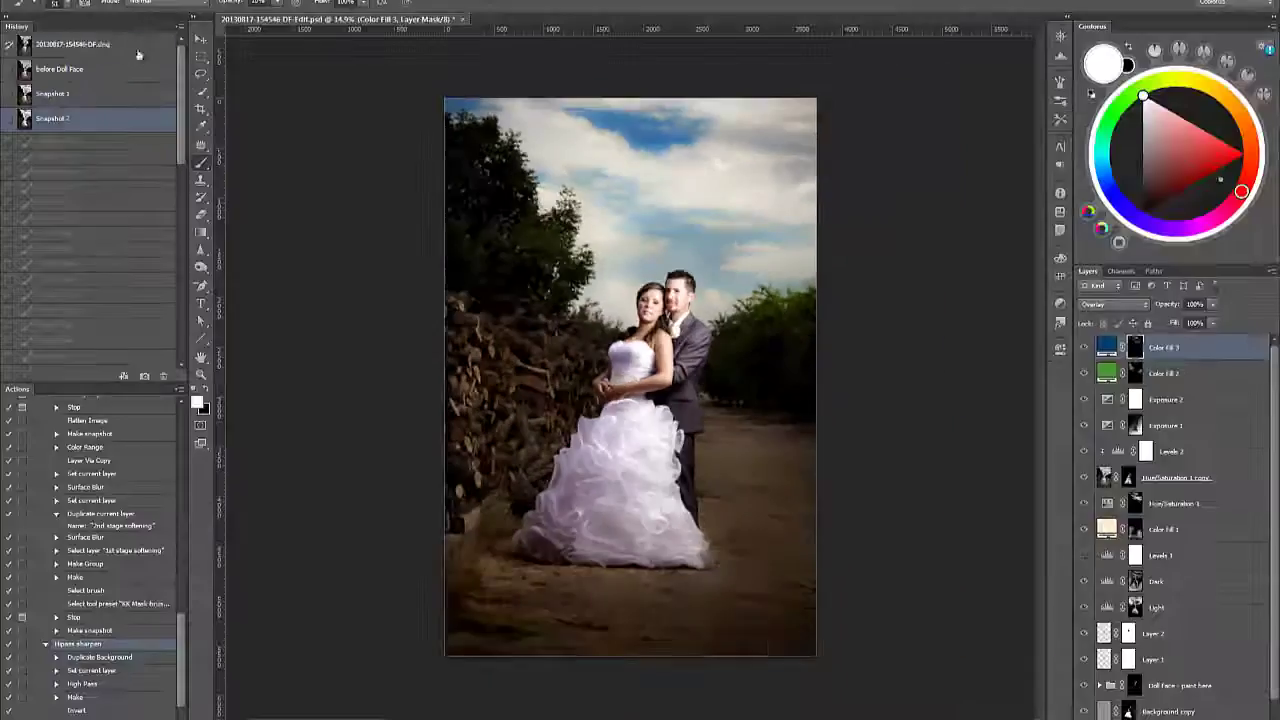
{"action": "left_click", "coordinate": [139, 54]}
{"action": "left_click", "coordinate": [128, 120]}
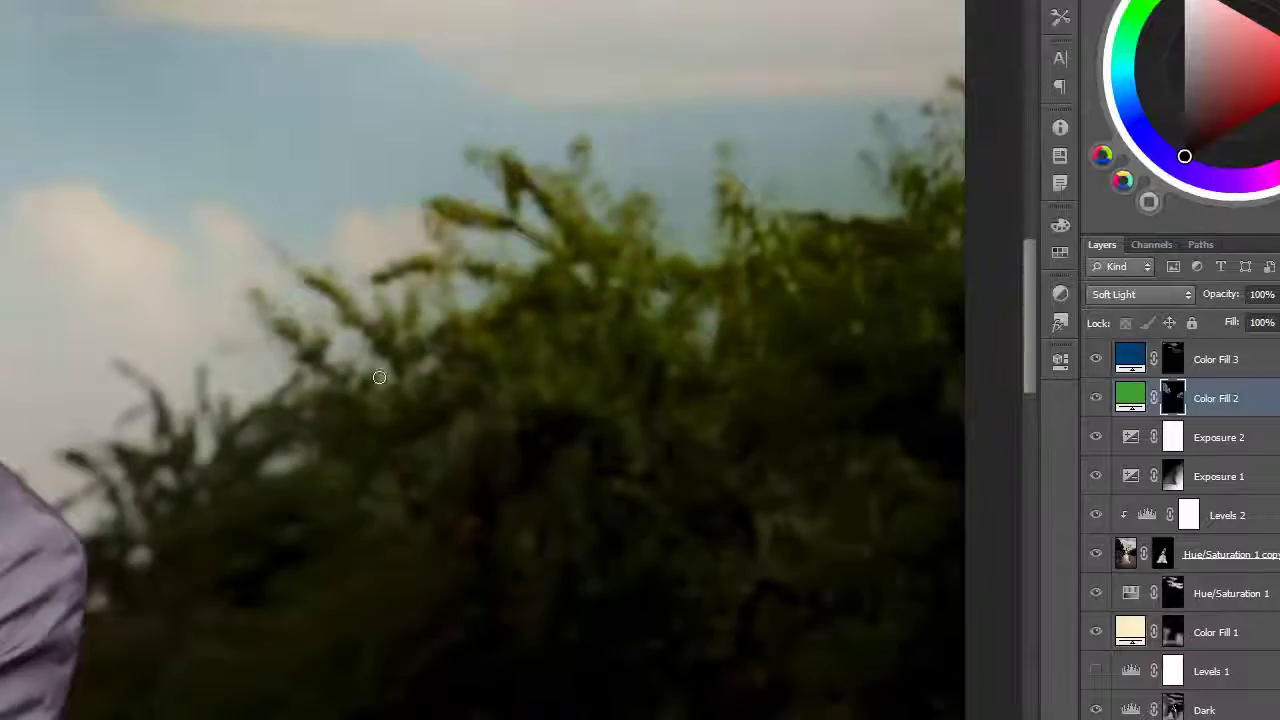
{"action": "key", "text": "ctrl+minus"}
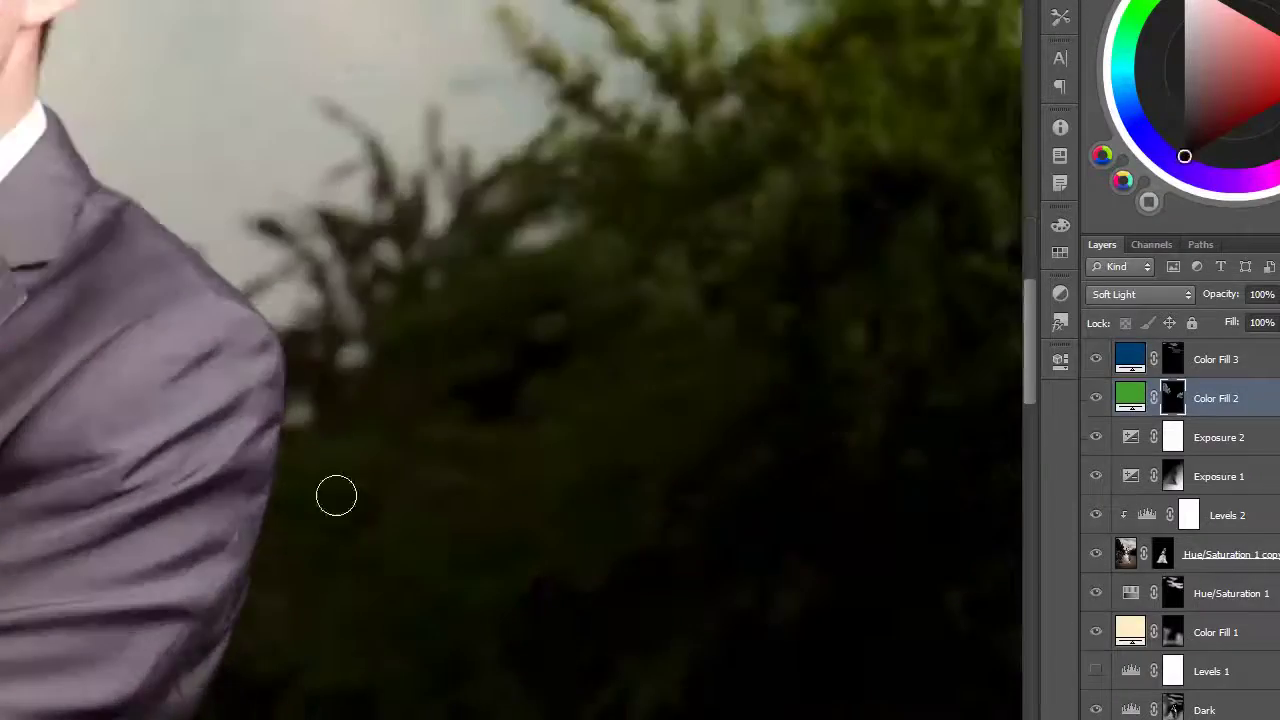